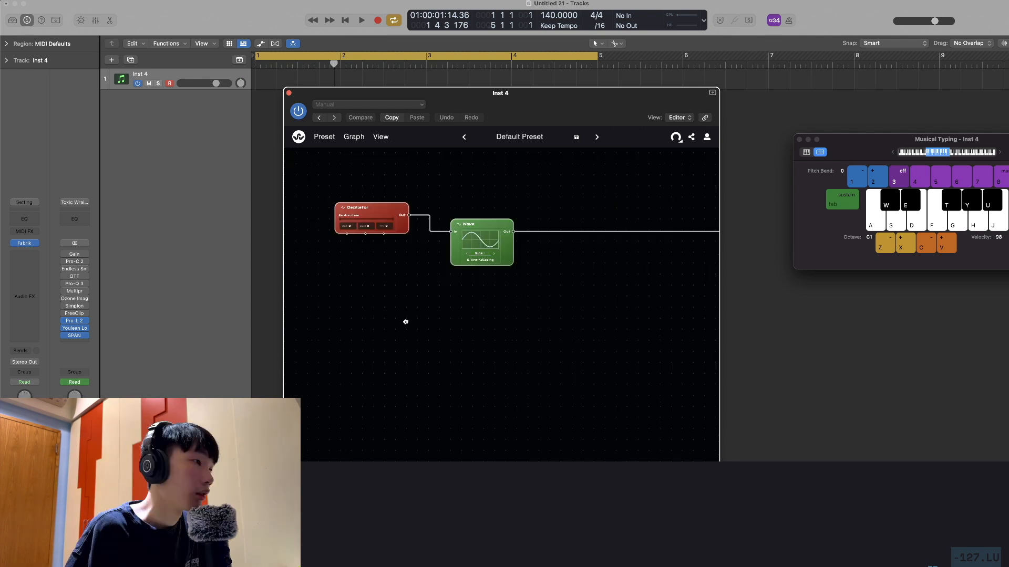
Set the Wave node's waveform to Saw and audition it with low notes
{"action": "left_click_drag", "start_coordinate": [405, 320], "coordinate": [382, 307]}
{"action": "scroll", "coordinate": [396, 297], "scroll_direction": "down", "scroll_amount": 2}
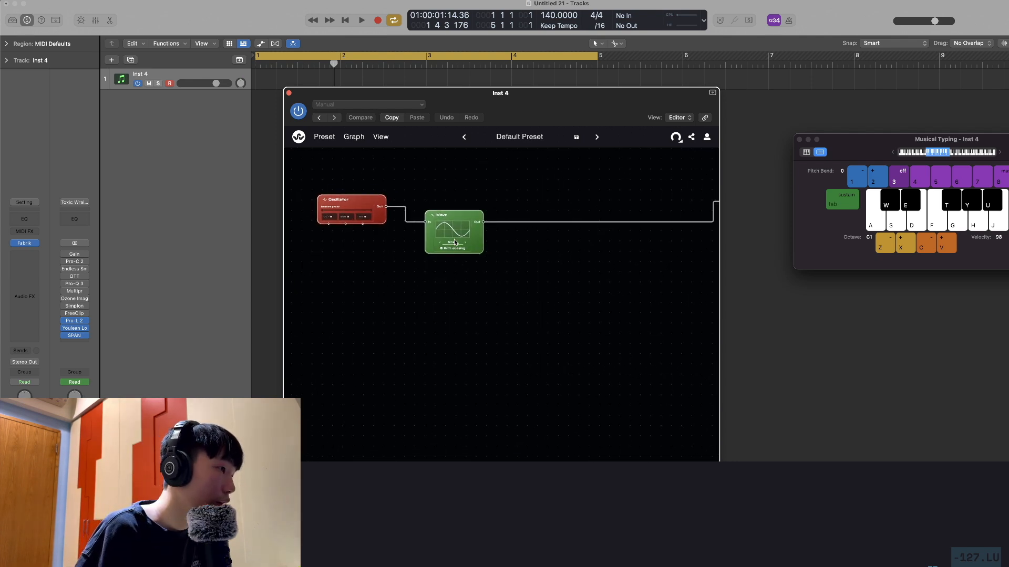
{"action": "left_click", "coordinate": [451, 256]}
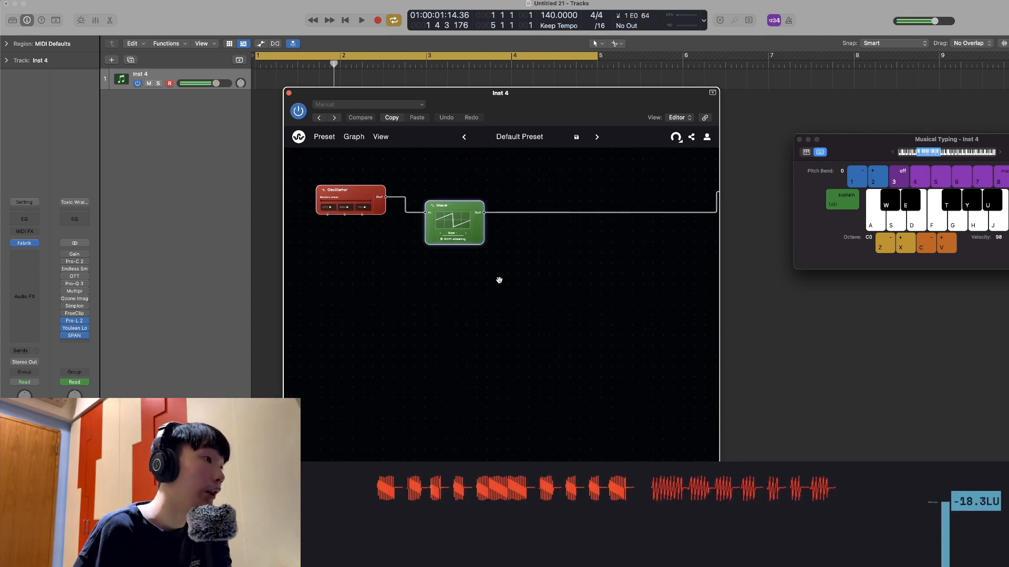
{"action": "left_click_drag", "start_coordinate": [500, 279], "coordinate": [520, 279]}
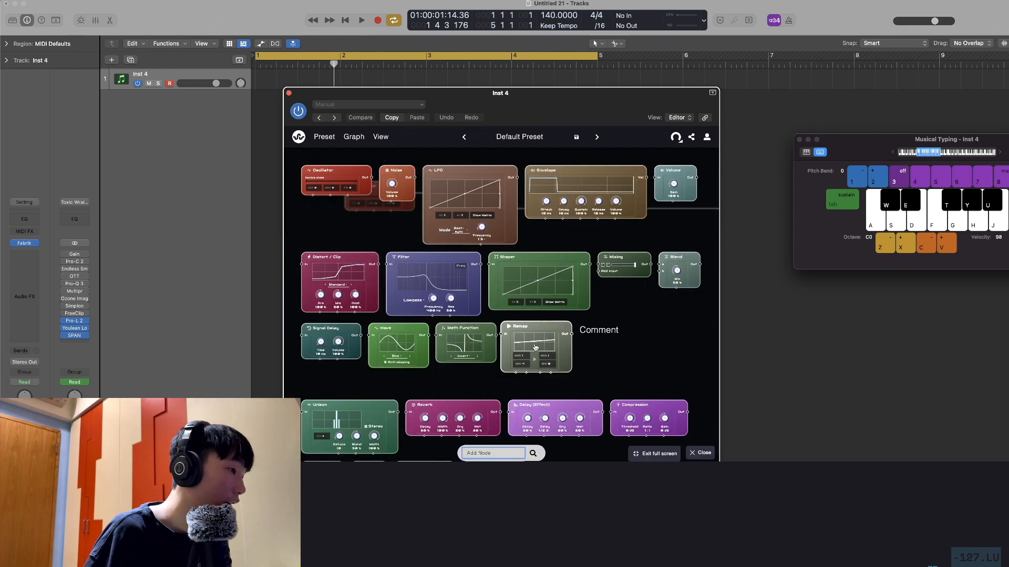
Duplicate the Oscillator and Wave nodes below the first pair and connect the two copies to each other
{"action": "scroll", "coordinate": [588, 372], "scroll_direction": "down", "scroll_amount": 3}
{"action": "scroll", "coordinate": [585, 374], "scroll_direction": "up", "scroll_amount": 3}
{"action": "scroll", "coordinate": [578, 357], "scroll_direction": "down", "scroll_amount": 3}
{"action": "scroll", "coordinate": [604, 363], "scroll_direction": "up", "scroll_amount": 3}
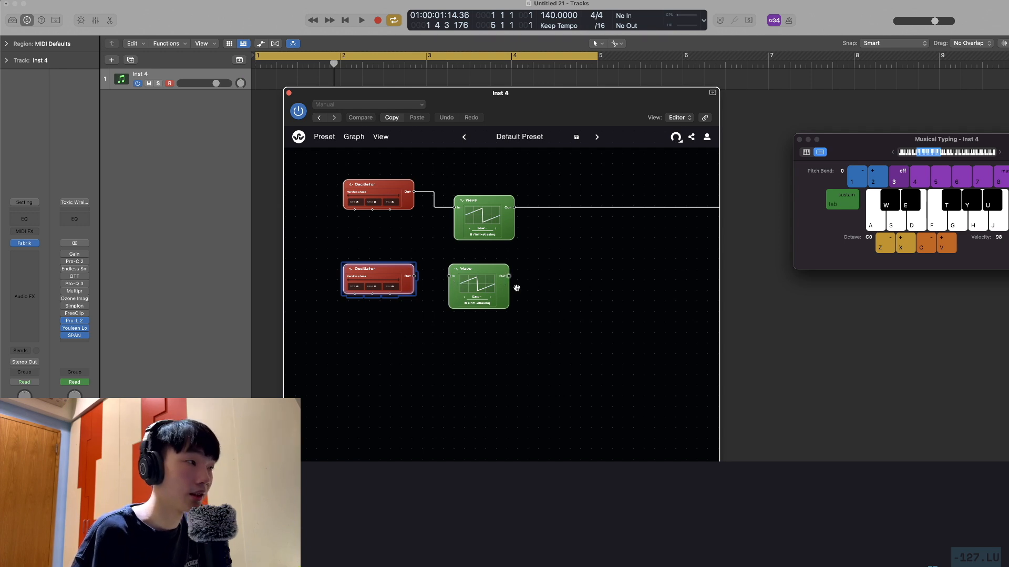
{"action": "scroll", "coordinate": [614, 284], "scroll_direction": "down", "scroll_amount": 5}
{"action": "left_click_drag", "start_coordinate": [614, 284], "coordinate": [543, 291]}
{"action": "scroll", "coordinate": [541, 293], "scroll_direction": "up", "scroll_amount": 5}
{"action": "left_click_drag", "start_coordinate": [483, 307], "coordinate": [550, 320]}
{"action": "scroll", "coordinate": [549, 320], "scroll_direction": "down", "scroll_amount": 5}
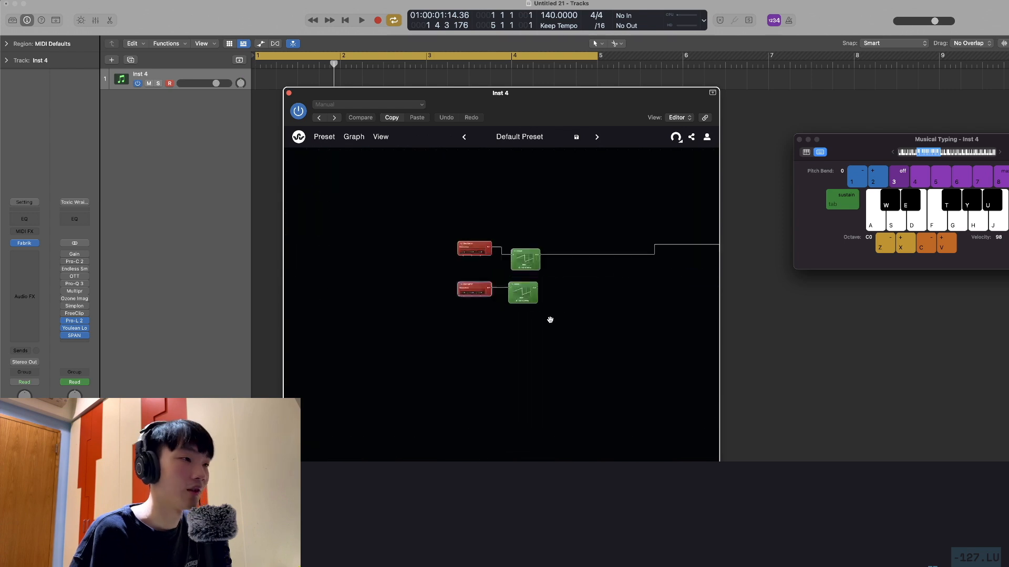
Route the second Wave to Voice / ADSR, and connect a new Knob node to both Oscillators' fine-tune inputs
{"action": "key", "text": "d"}
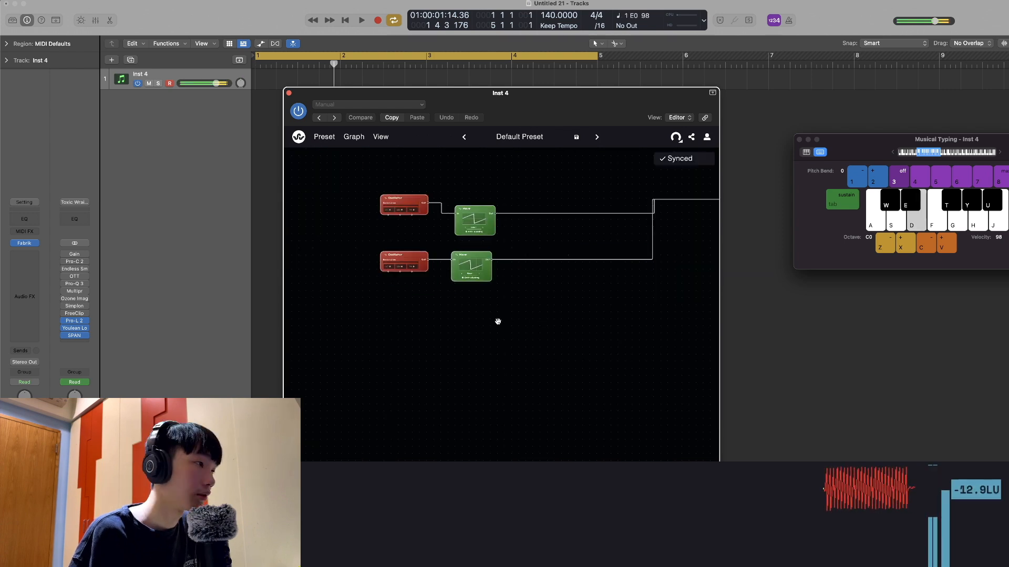
{"action": "key", "text": "d"}
{"action": "scroll", "coordinate": [488, 324], "scroll_direction": "up", "scroll_amount": 3}
{"action": "scroll", "coordinate": [469, 325], "scroll_direction": "up", "scroll_amount": 2}
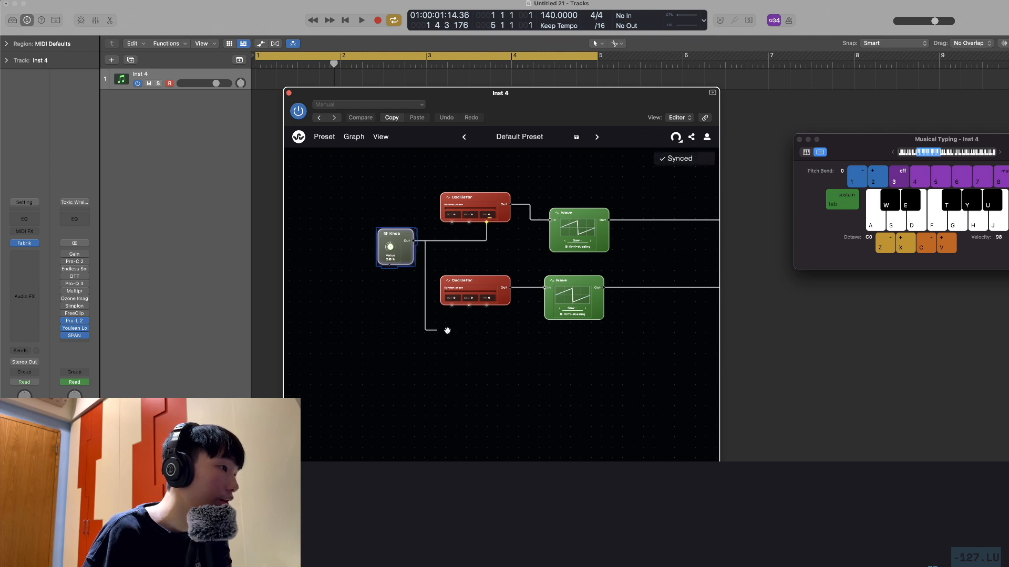
{"action": "scroll", "coordinate": [427, 363], "scroll_direction": "up", "scroll_amount": 5}
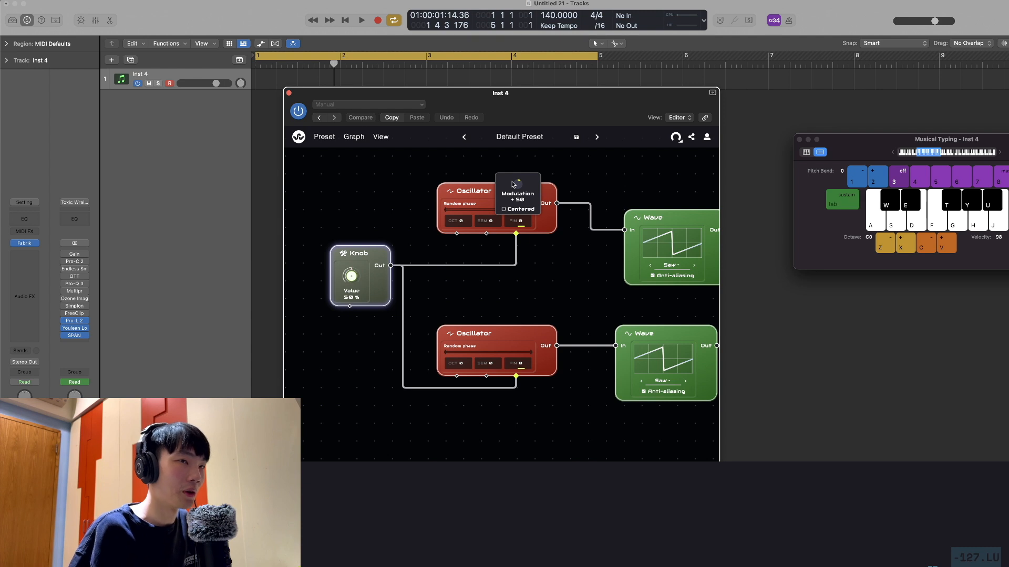
Adjust the Knob's fine-tune modulation of the two Oscillators and turn its value while auditioning the detuning
{"action": "key", "text": "d"}
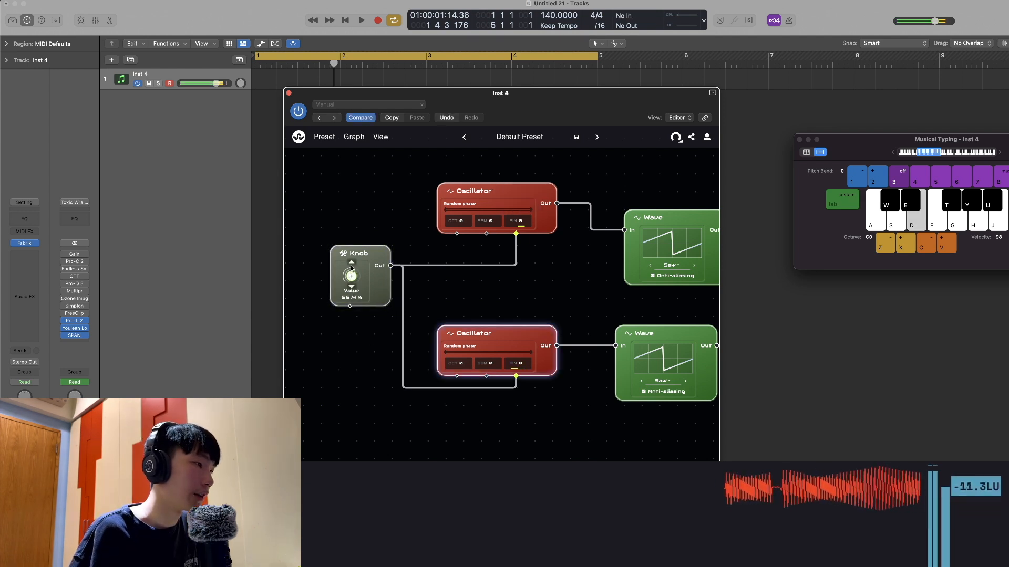
{"action": "mouse_move", "coordinate": [350, 276]}
{"action": "left_mouse_down"}
{"action": "mouse_move", "coordinate": [351, 210]}
{"action": "mouse_move", "coordinate": [363, 345]}
{"action": "mouse_move", "coordinate": [360, 216]}
{"action": "mouse_move", "coordinate": [349, 284]}
{"action": "mouse_move", "coordinate": [352, 275]}
{"action": "left_mouse_up"}
{"action": "key", "text": "x"}
{"action": "key", "text": "d"}
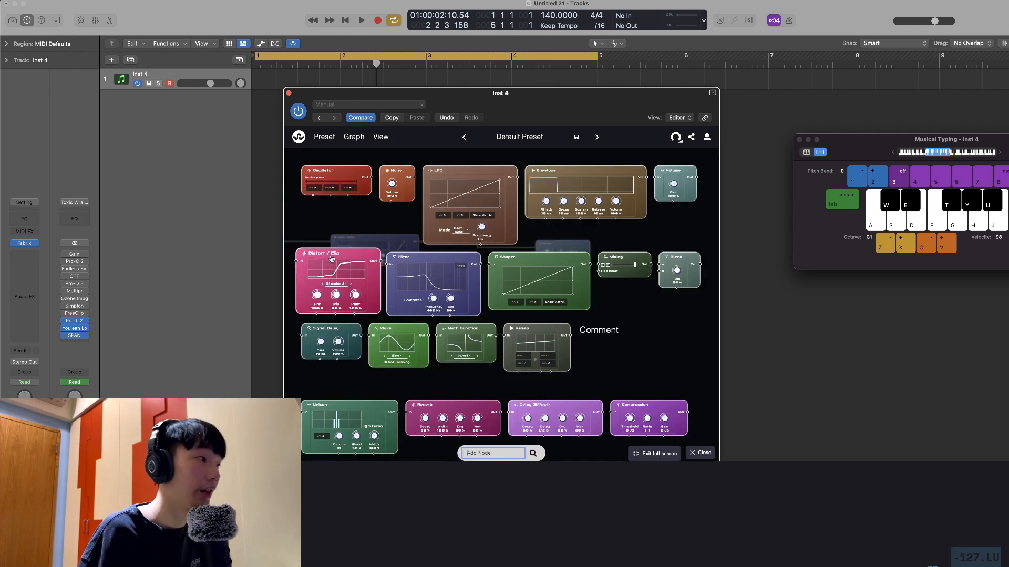
Insert a Distort / Clip node between Voice / ADSR and Output, and lower its mix to about 32 %
{"action": "left_click_drag", "start_coordinate": [476, 241], "coordinate": [471, 225]}
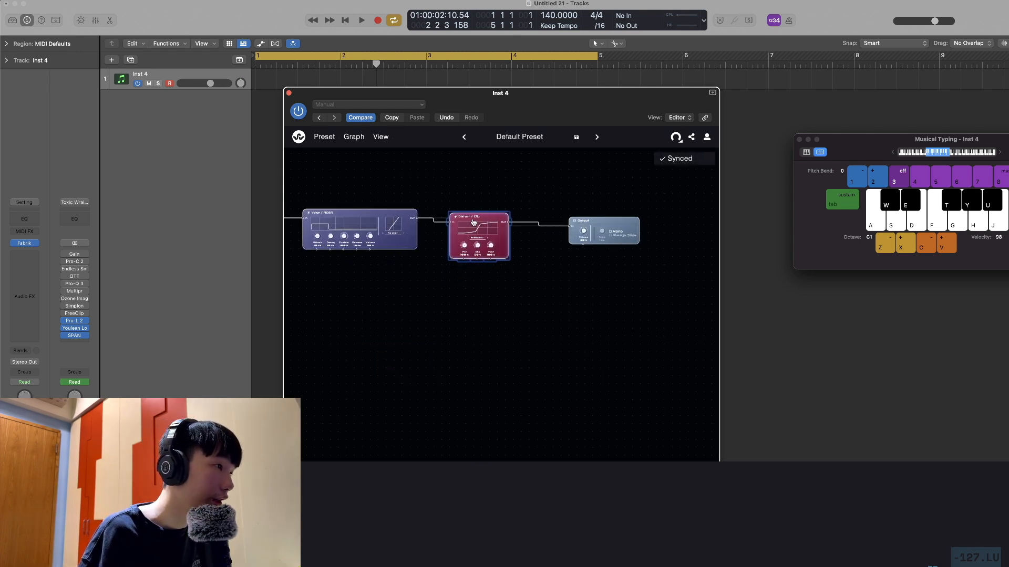
{"action": "mouse_move", "coordinate": [475, 280]}
{"action": "left_mouse_down"}
{"action": "mouse_move", "coordinate": [481, 308]}
{"action": "mouse_move", "coordinate": [483, 265]}
{"action": "left_mouse_up"}
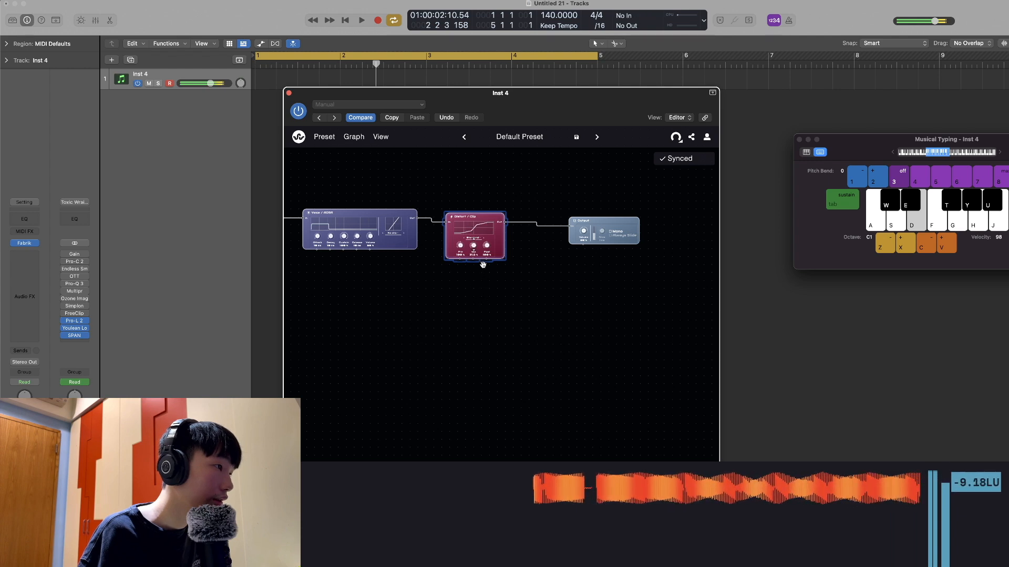
Insert a Compression node between Distort / Clip and Output, and adjust its threshold, ratio and gain while playing a note
{"action": "left_click_drag", "start_coordinate": [613, 221], "coordinate": [652, 220]}
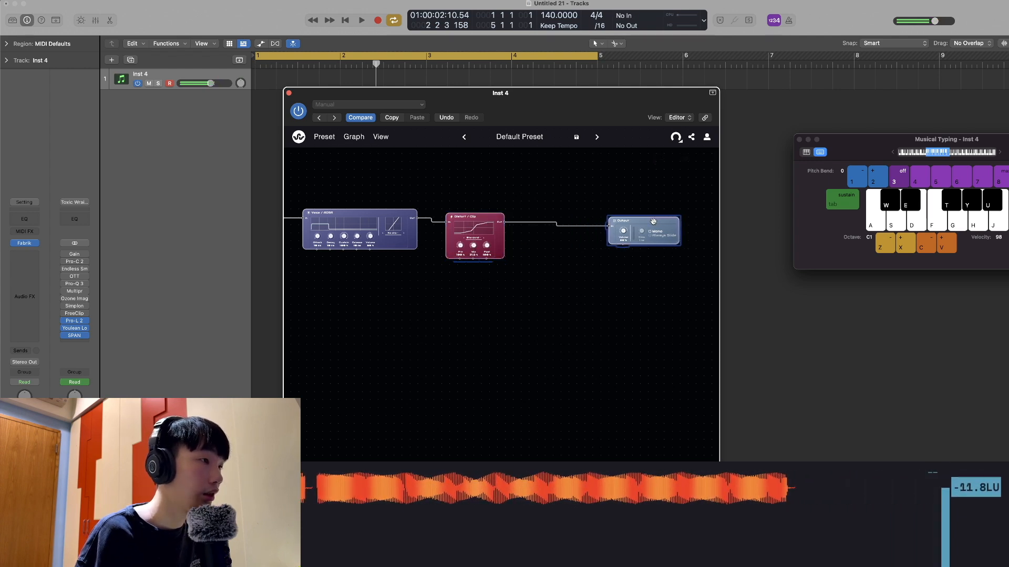
{"action": "double_click", "coordinate": [550, 308]}
{"action": "key", "text": "d"}
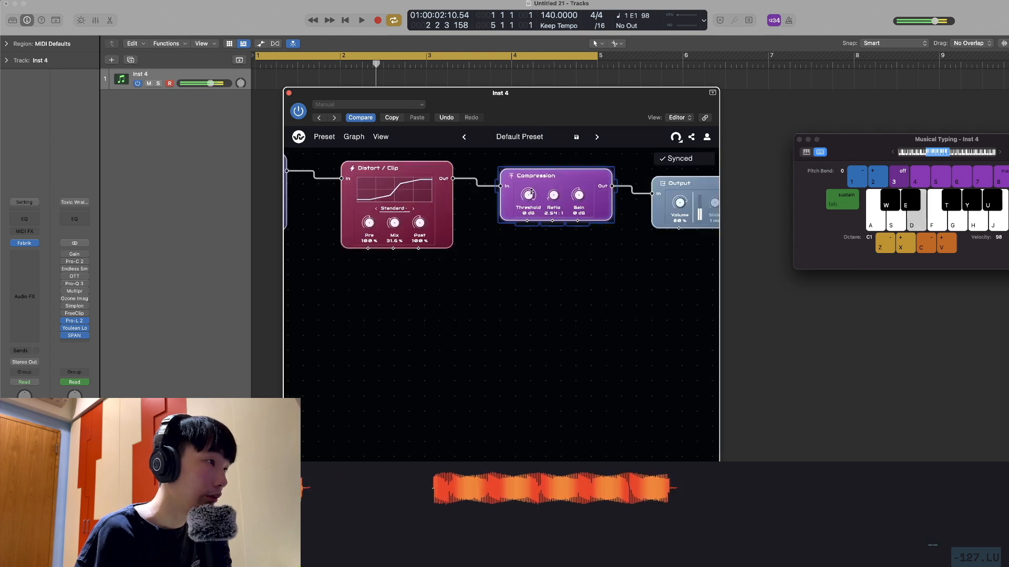
{"action": "mouse_move", "coordinate": [531, 192]}
{"action": "left_mouse_down"}
{"action": "mouse_move", "coordinate": [525, 235]}
{"action": "mouse_move", "coordinate": [527, 193]}
{"action": "mouse_move", "coordinate": [524, 207]}
{"action": "left_mouse_up"}
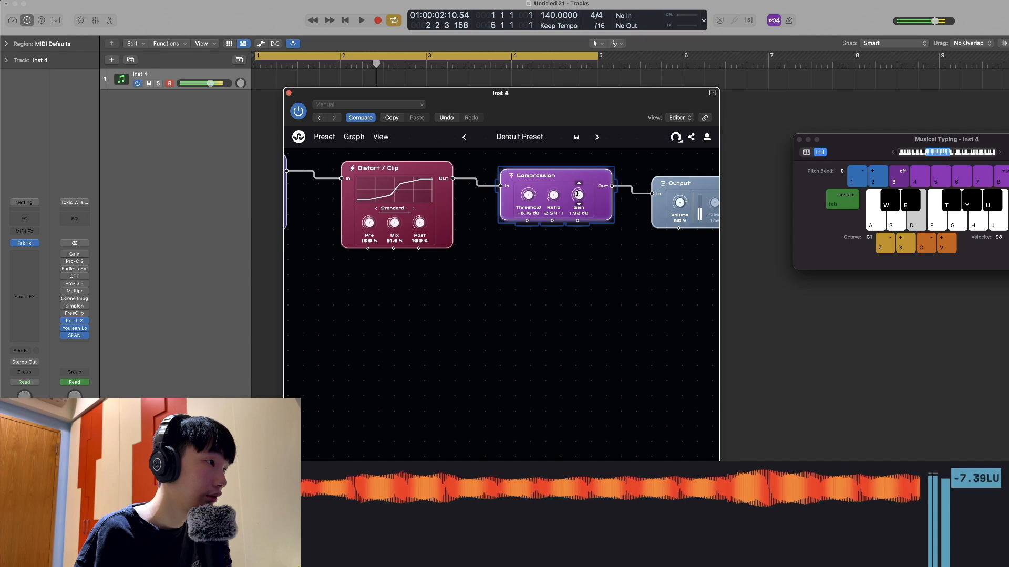
{"action": "scroll", "coordinate": [544, 256], "scroll_direction": "down", "scroll_amount": 5}
{"action": "key", "text": "d"}
{"action": "left_click_drag", "start_coordinate": [315, 322], "coordinate": [543, 305]}
{"action": "key", "text": "d"}
Add a Noise node below the second Oscillator row and connect it to the Voice / ADSR input
{"action": "left_click_drag", "start_coordinate": [447, 307], "coordinate": [691, 335]}
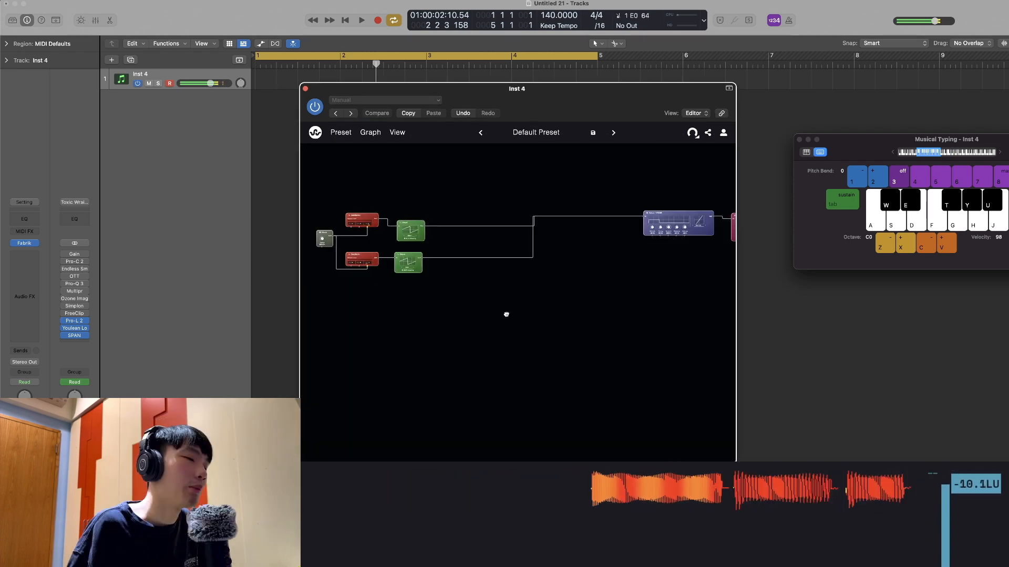
{"action": "left_click_drag", "start_coordinate": [506, 316], "coordinate": [568, 318]}
{"action": "scroll", "coordinate": [566, 317], "scroll_direction": "up", "scroll_amount": 3}
{"action": "scroll", "coordinate": [565, 316], "scroll_direction": "down", "scroll_amount": 2}
{"action": "scroll", "coordinate": [587, 320], "scroll_direction": "up", "scroll_amount": 2}
{"action": "scroll", "coordinate": [588, 329], "scroll_direction": "left", "scroll_amount": 3}
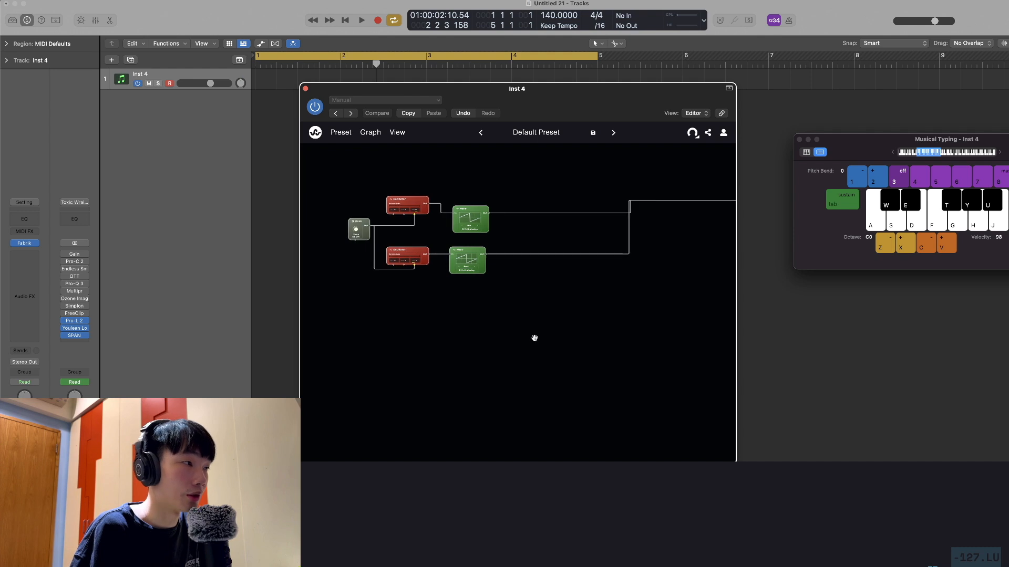
{"action": "scroll", "coordinate": [479, 339], "scroll_direction": "up", "scroll_amount": 3}
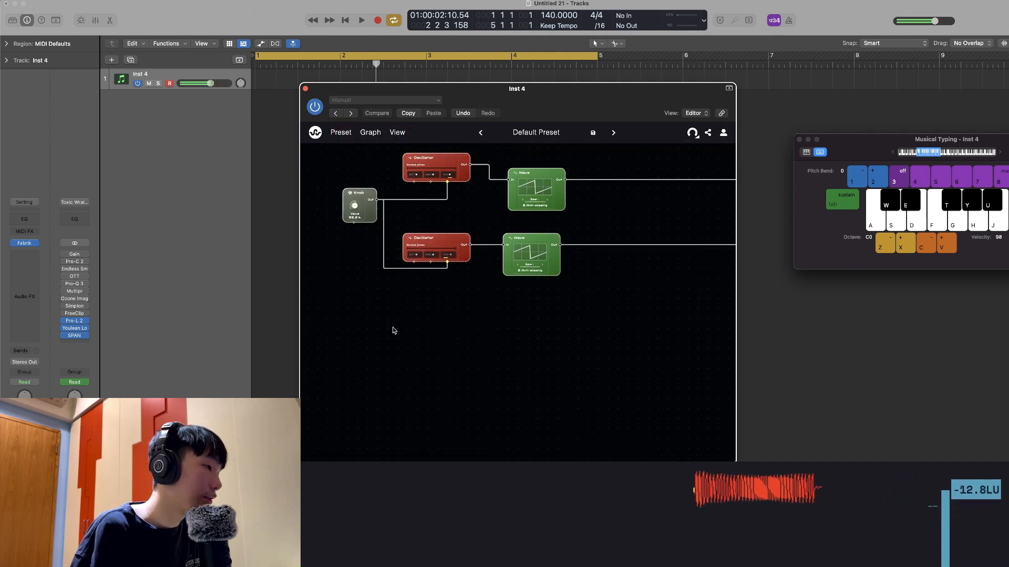
{"action": "double_click", "coordinate": [394, 330]}
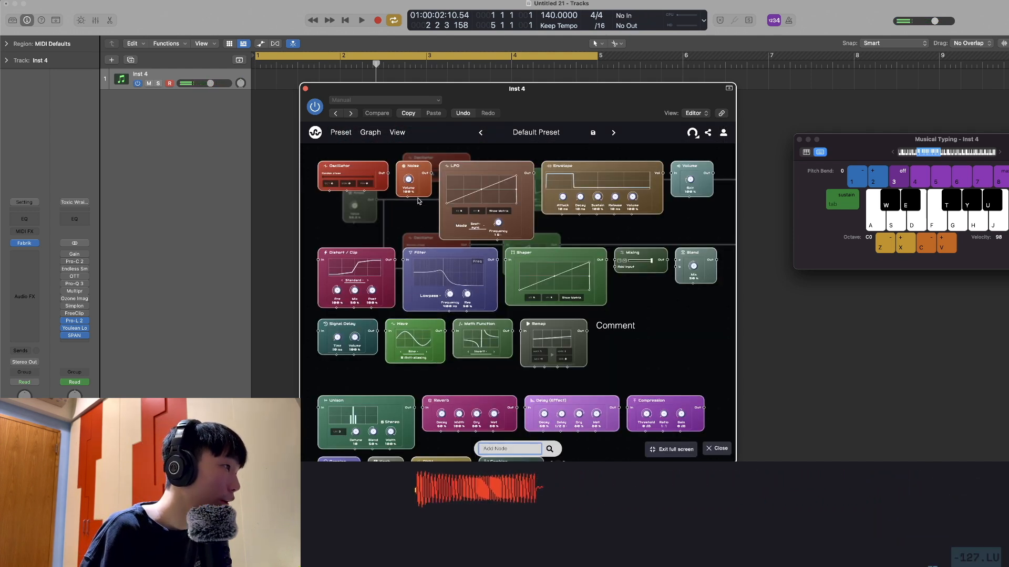
{"action": "left_click", "coordinate": [418, 197]}
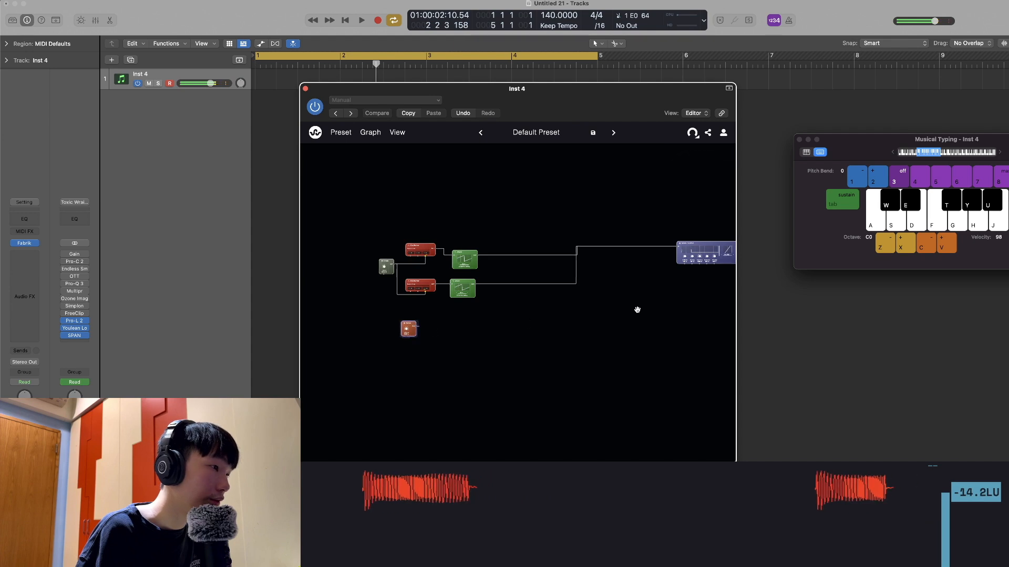
{"action": "scroll", "coordinate": [514, 338], "scroll_direction": "up", "scroll_amount": 5}
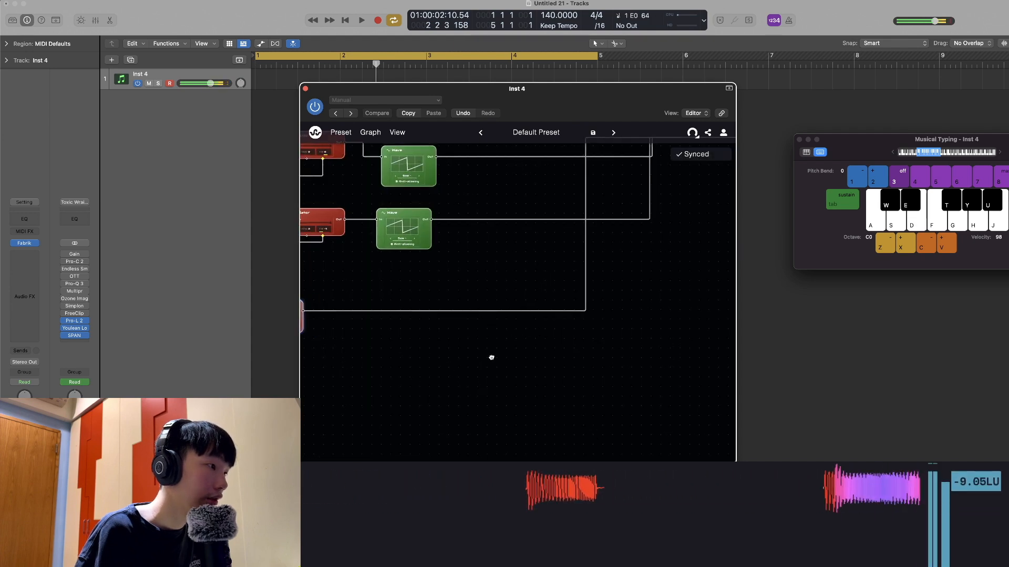
{"action": "scroll", "coordinate": [479, 357], "scroll_direction": "left", "scroll_amount": 3}
{"action": "left_click_drag", "start_coordinate": [384, 298], "coordinate": [460, 291]}
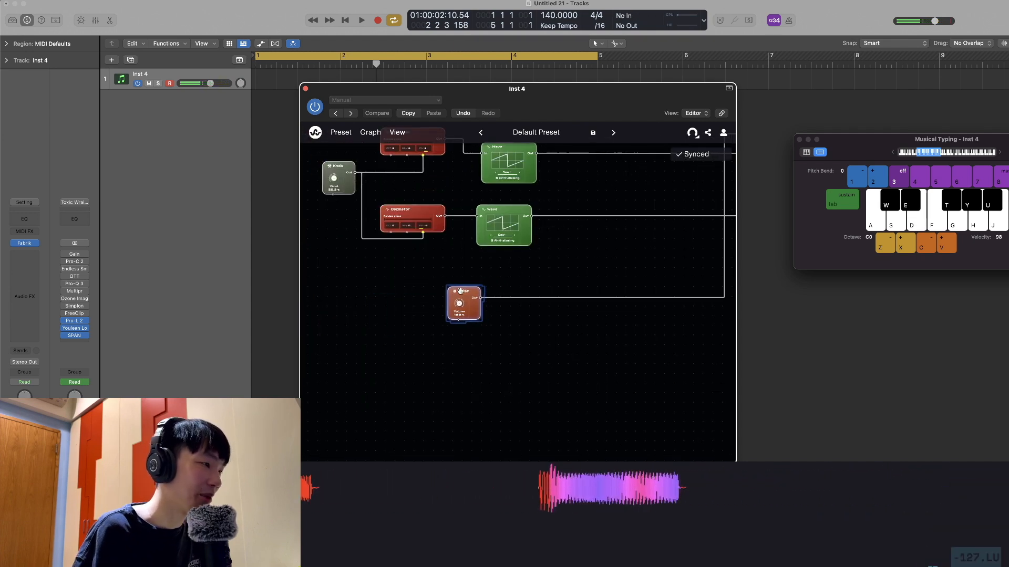
Set the Noise node's volume to 8 % while auditioning low notes
{"action": "key", "text": "d"}
{"action": "key", "text": "d"}
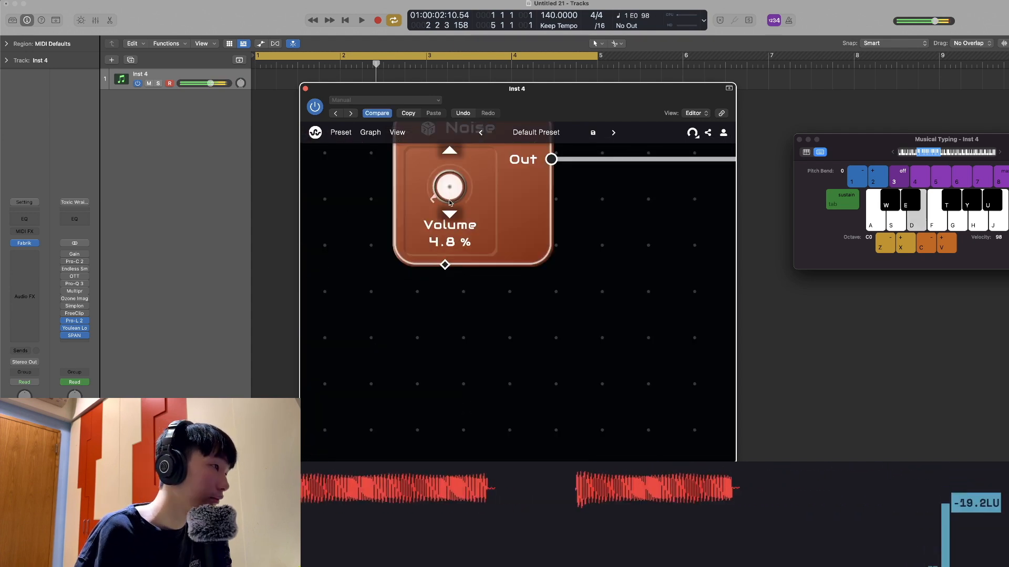
{"action": "left_click_drag", "start_coordinate": [450, 199], "coordinate": [449, 196]}
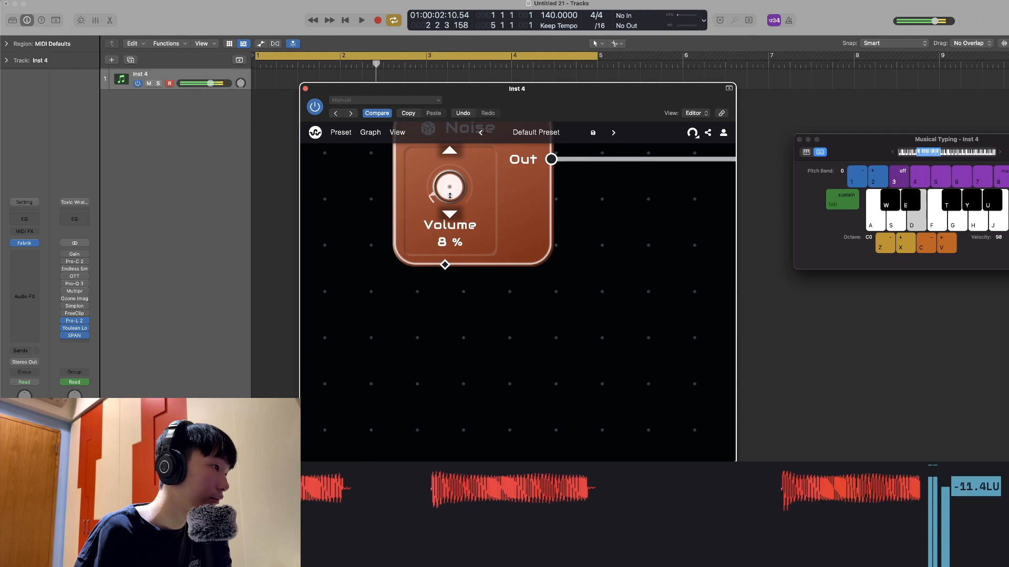
{"action": "scroll", "coordinate": [500, 336], "scroll_direction": "down", "scroll_amount": 5}
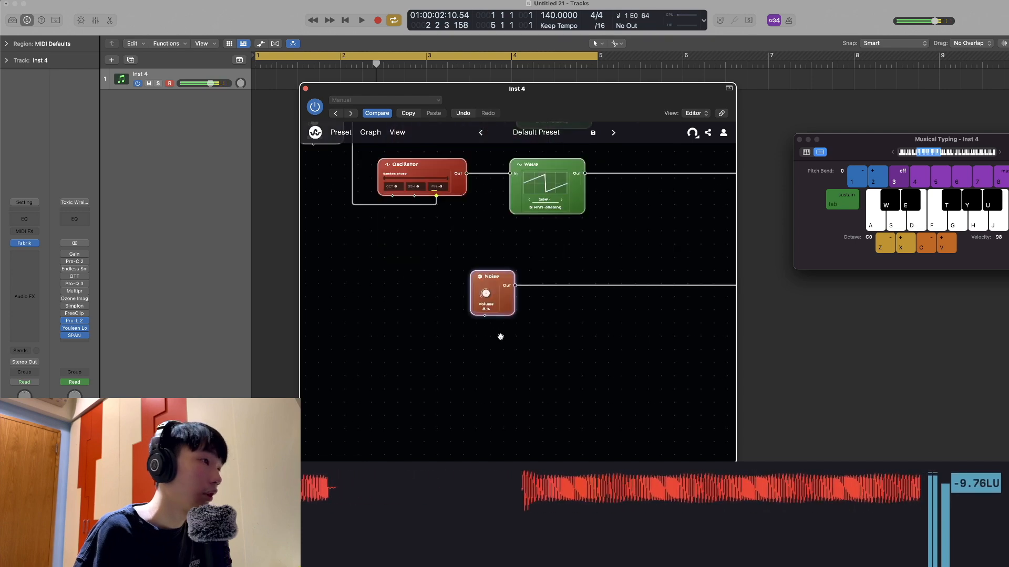
Add an Oscillator with a sine Wave node below the Noise node, route it to Voice / ADSR and audition it
{"action": "scroll", "coordinate": [500, 336], "scroll_direction": "down", "scroll_amount": 3}
{"action": "scroll", "coordinate": [471, 366], "scroll_direction": "up", "scroll_amount": 2}
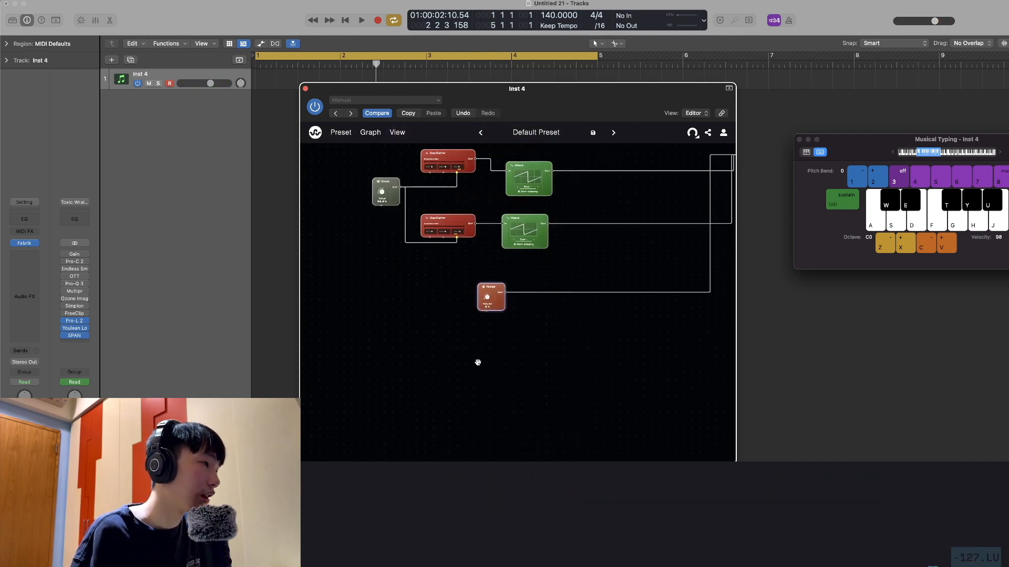
{"action": "scroll", "coordinate": [469, 314], "scroll_direction": "up", "scroll_amount": 1}
{"action": "double_click", "coordinate": [481, 341]}
{"action": "left_click", "coordinate": [351, 177]}
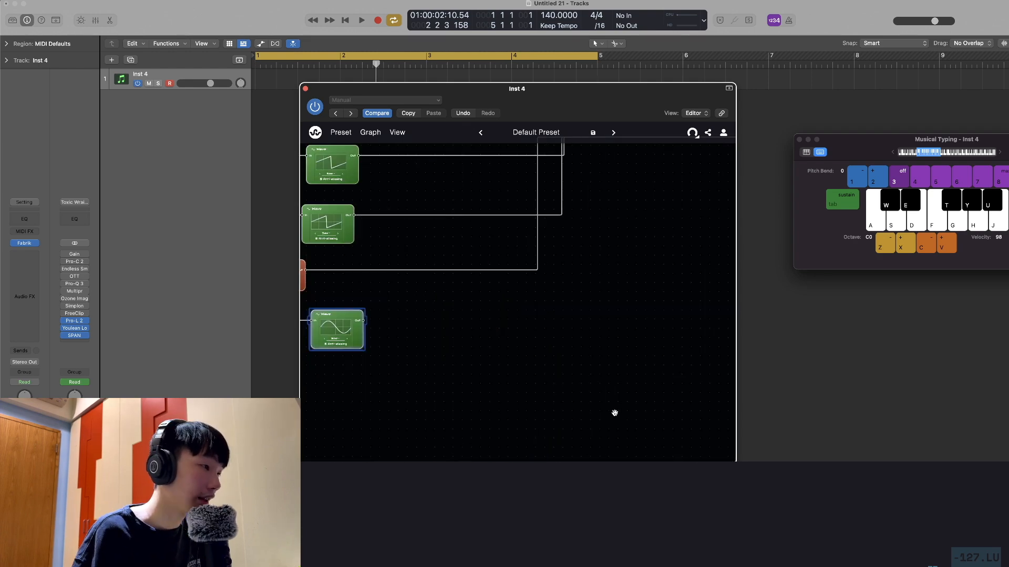
{"action": "left_click_drag", "start_coordinate": [527, 378], "coordinate": [597, 358]}
{"action": "left_click_drag", "start_coordinate": [455, 326], "coordinate": [548, 361]}
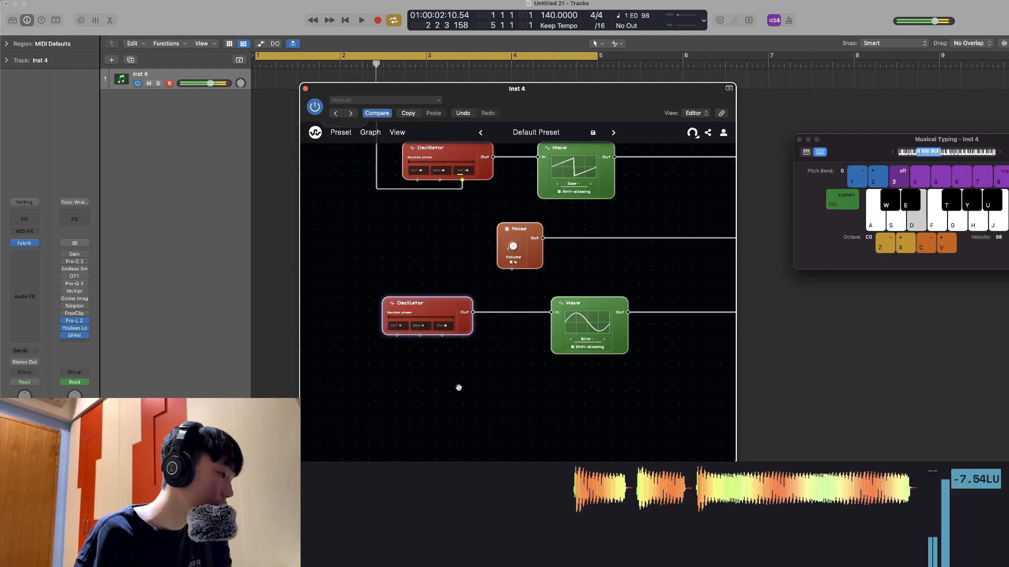
{"action": "key", "text": "d"}
{"action": "scroll", "coordinate": [457, 387], "scroll_direction": "down", "scroll_amount": 5}
{"action": "scroll", "coordinate": [547, 405], "scroll_direction": "down", "scroll_amount": 2}
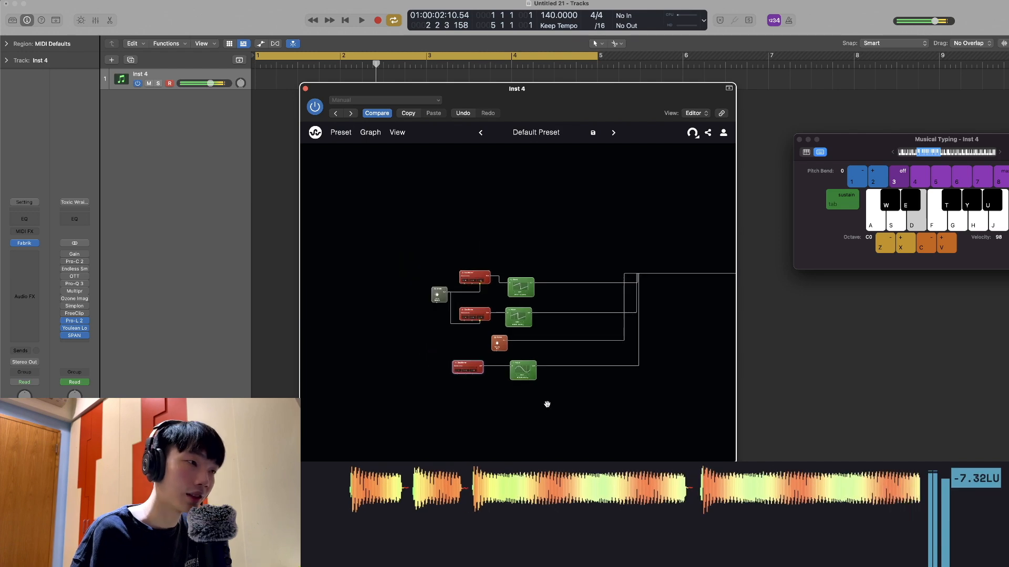
Insert a Unison node after the sine Wave, raise its detune, and reduce its blend to about 44 % and its stereo width
{"action": "left_click_drag", "start_coordinate": [607, 403], "coordinate": [505, 383]}
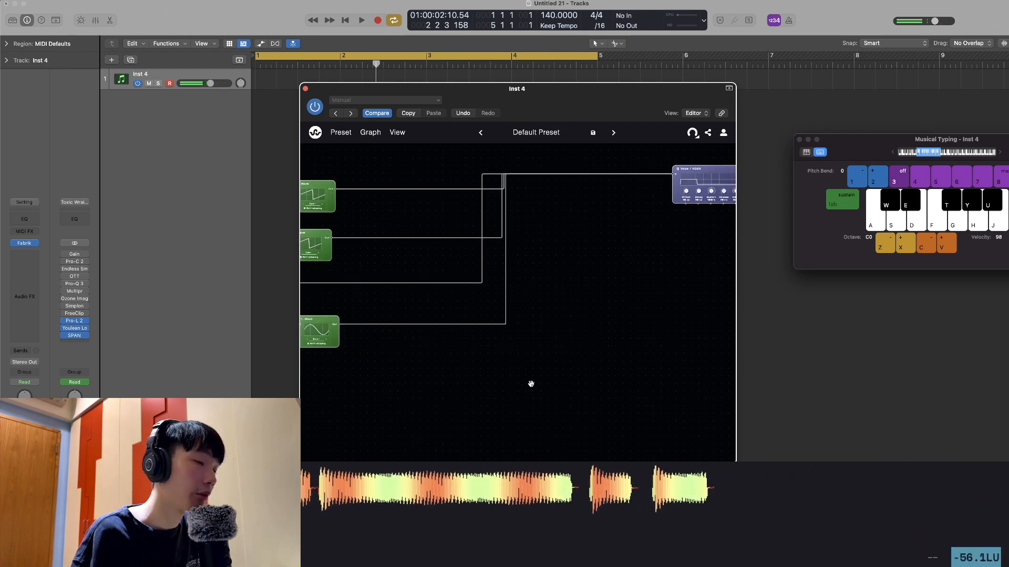
{"action": "left_click_drag", "start_coordinate": [486, 379], "coordinate": [561, 382]}
{"action": "key", "text": "d"}
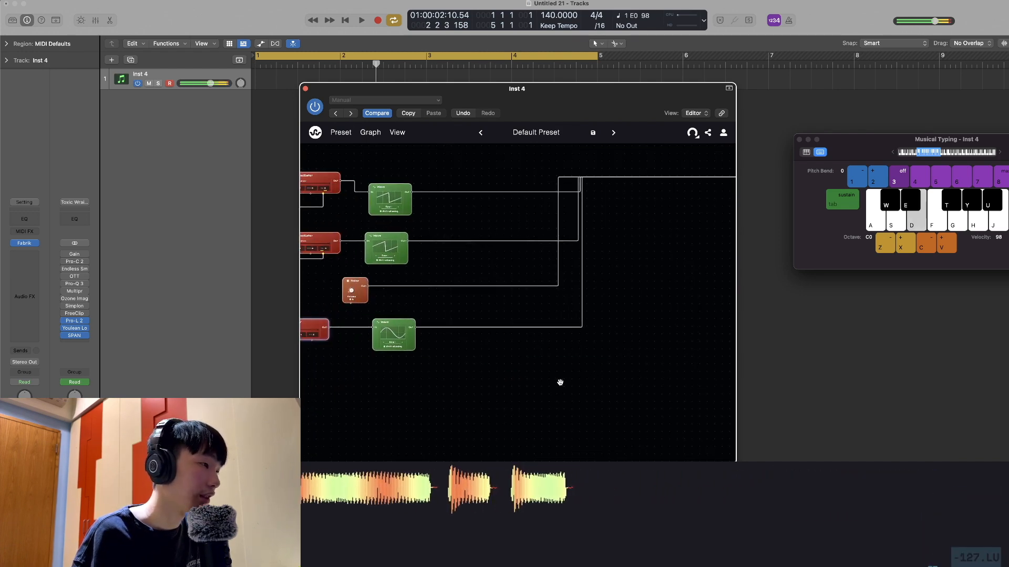
{"action": "right_click", "coordinate": [509, 364]}
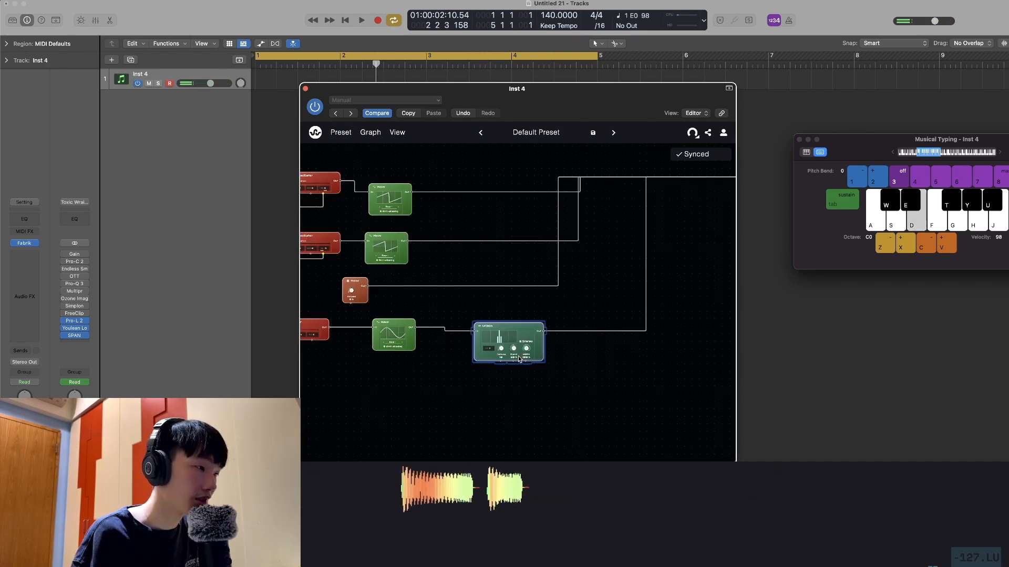
{"action": "scroll", "coordinate": [515, 375], "scroll_direction": "up", "scroll_amount": 5}
{"action": "key", "text": "d"}
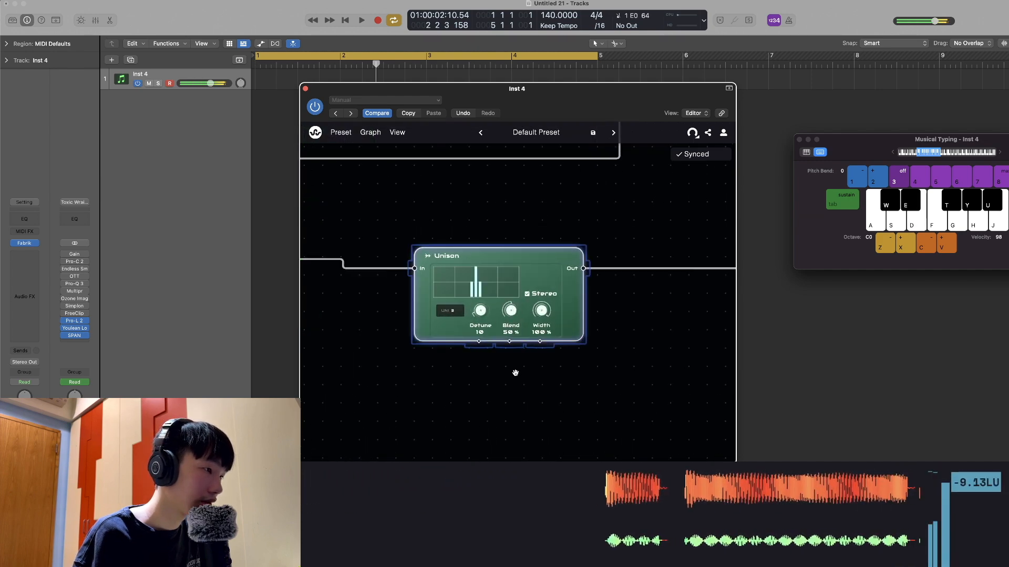
{"action": "left_click_drag", "start_coordinate": [479, 310], "coordinate": [541, 322]}
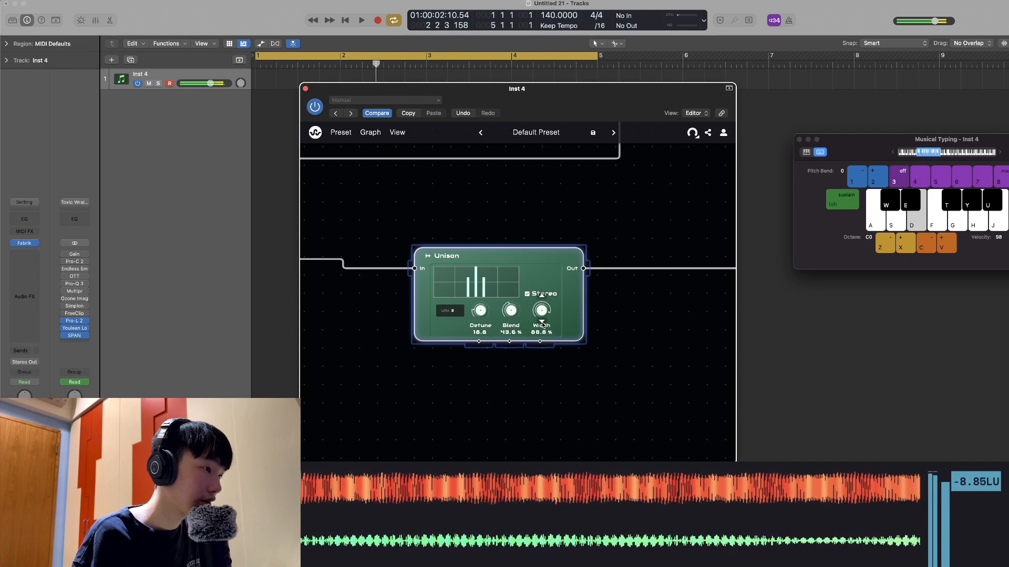
Insert a Filter node between the Unison node and Voice / ADSR in the sine layer
{"action": "scroll", "coordinate": [520, 374], "scroll_direction": "down", "scroll_amount": 10}
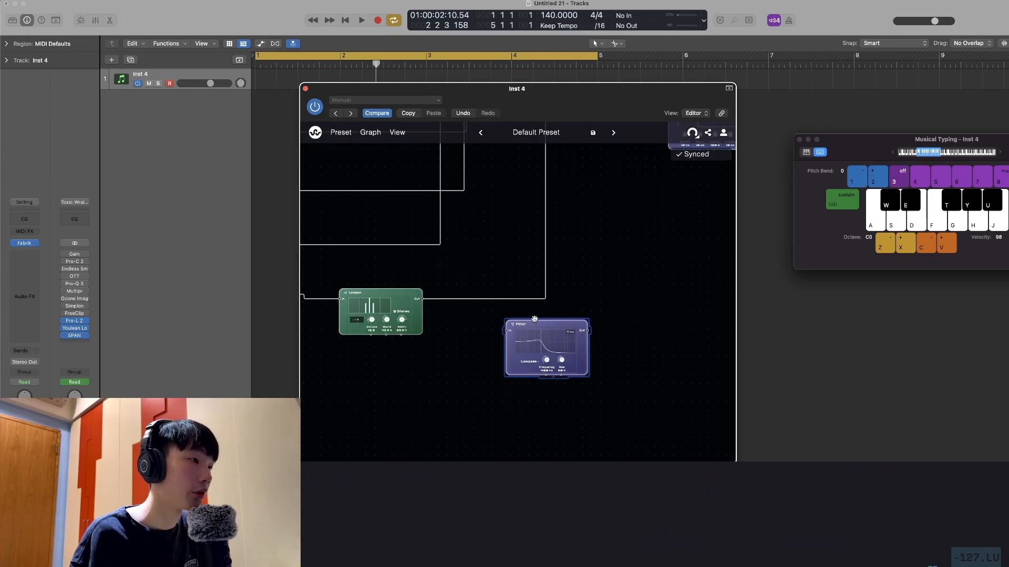
{"action": "left_click_drag", "start_coordinate": [534, 319], "coordinate": [520, 299]}
{"action": "scroll", "coordinate": [536, 384], "scroll_direction": "up", "scroll_amount": 3}
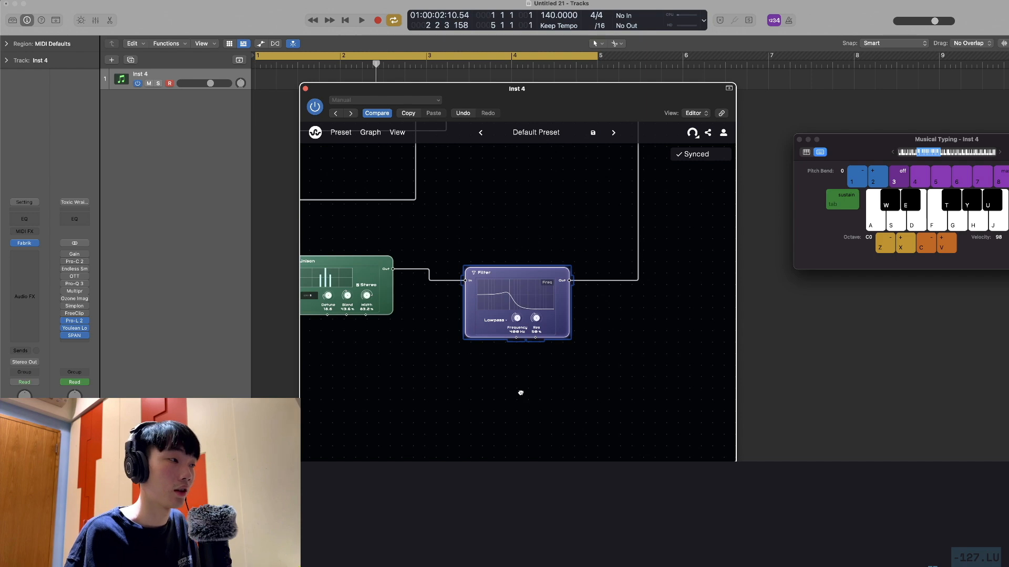
{"action": "left_click_drag", "start_coordinate": [519, 391], "coordinate": [538, 391]}
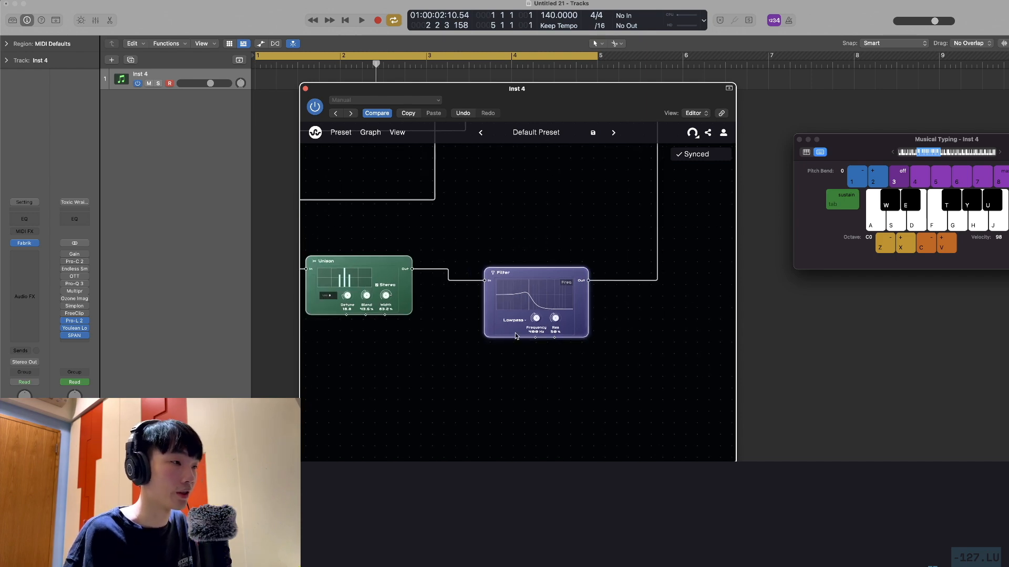
Route the four layers through a new Mixing node and set the sine layer's Filter to highpass at about 313 Hz
{"action": "scroll", "coordinate": [554, 380], "scroll_direction": "down", "scroll_amount": 10}
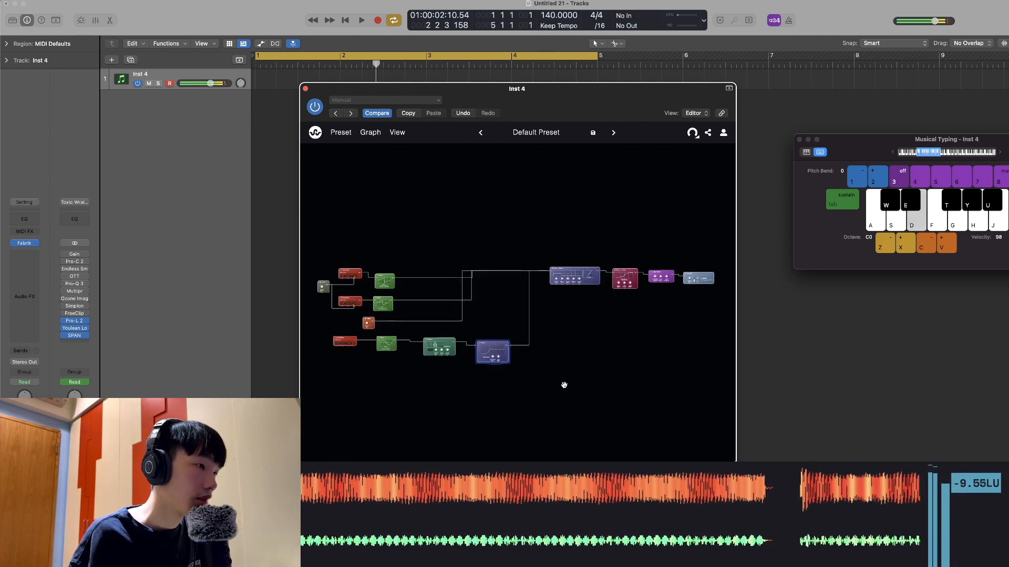
{"action": "scroll", "coordinate": [570, 384], "scroll_direction": "up", "scroll_amount": 8}
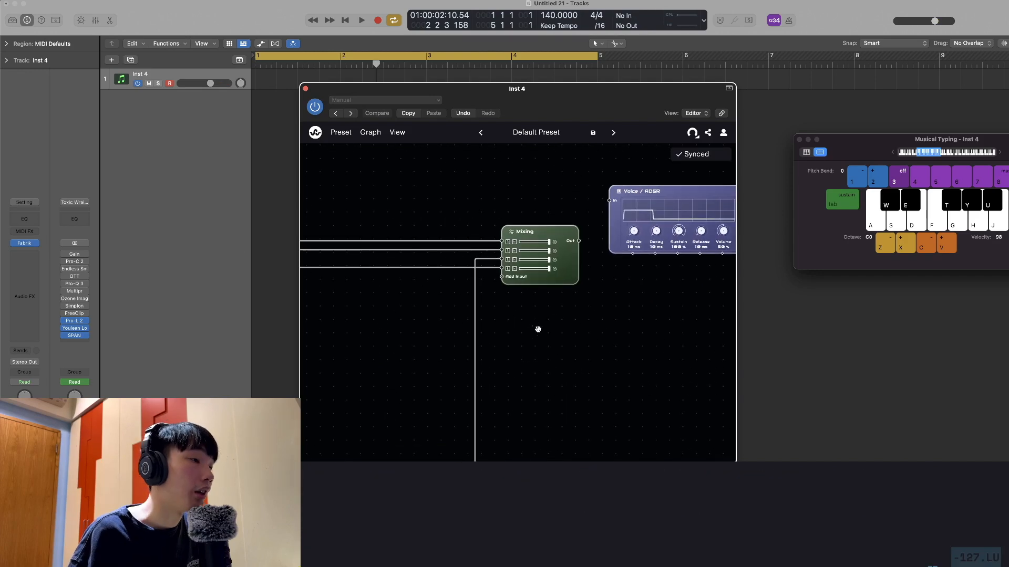
{"action": "left_click_drag", "start_coordinate": [533, 328], "coordinate": [527, 348]}
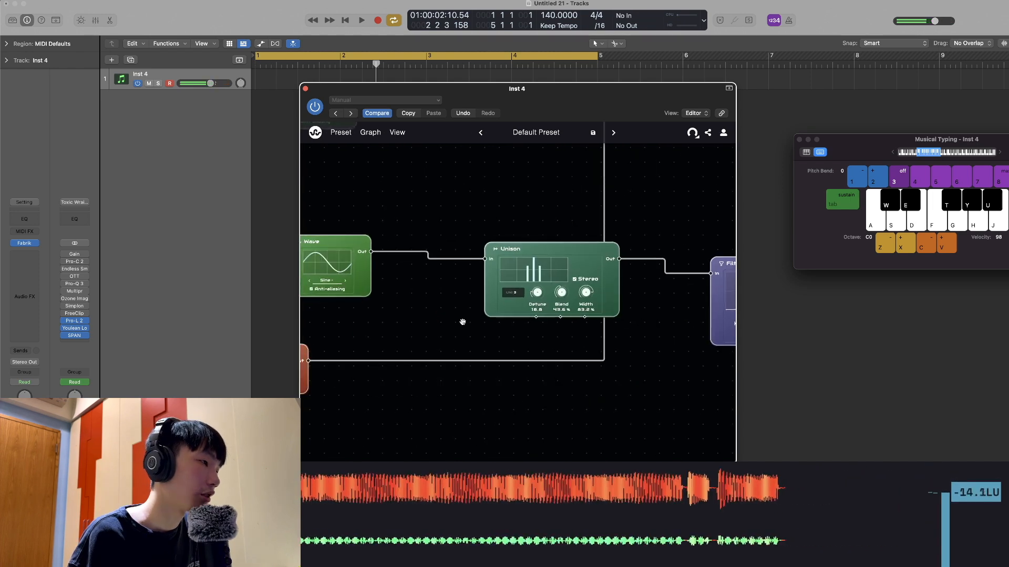
{"action": "left_click_drag", "start_coordinate": [444, 322], "coordinate": [695, 311]}
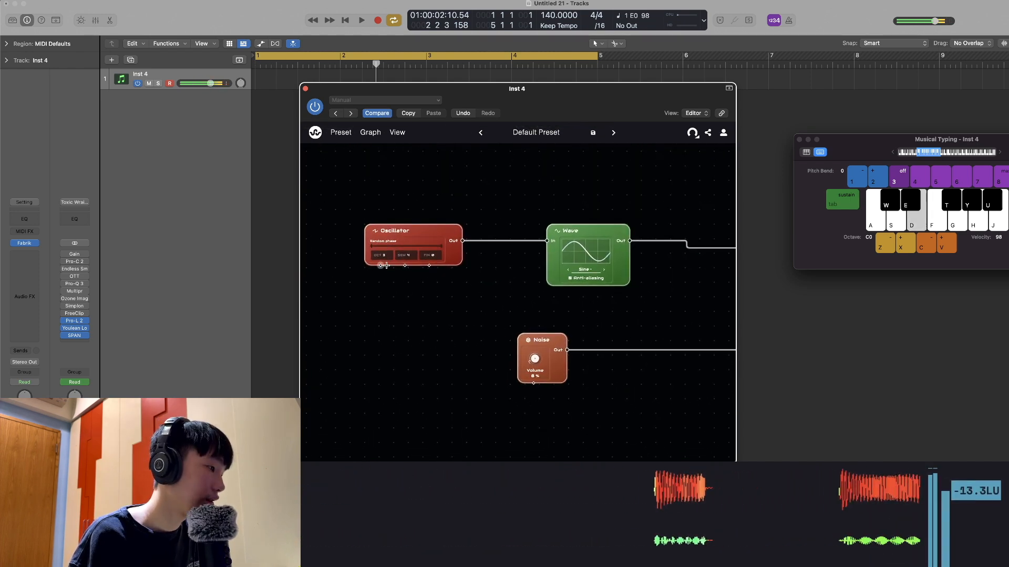
Lower the third and fourth input levels on the Mixing node while auditioning low notes
{"action": "left_click_drag", "start_coordinate": [644, 296], "coordinate": [311, 358]}
{"action": "left_click_drag", "start_coordinate": [635, 263], "coordinate": [341, 337]}
{"action": "left_click_drag", "start_coordinate": [583, 278], "coordinate": [537, 372]}
{"action": "key", "text": "d"}
{"action": "left_click_drag", "start_coordinate": [513, 245], "coordinate": [518, 249]}
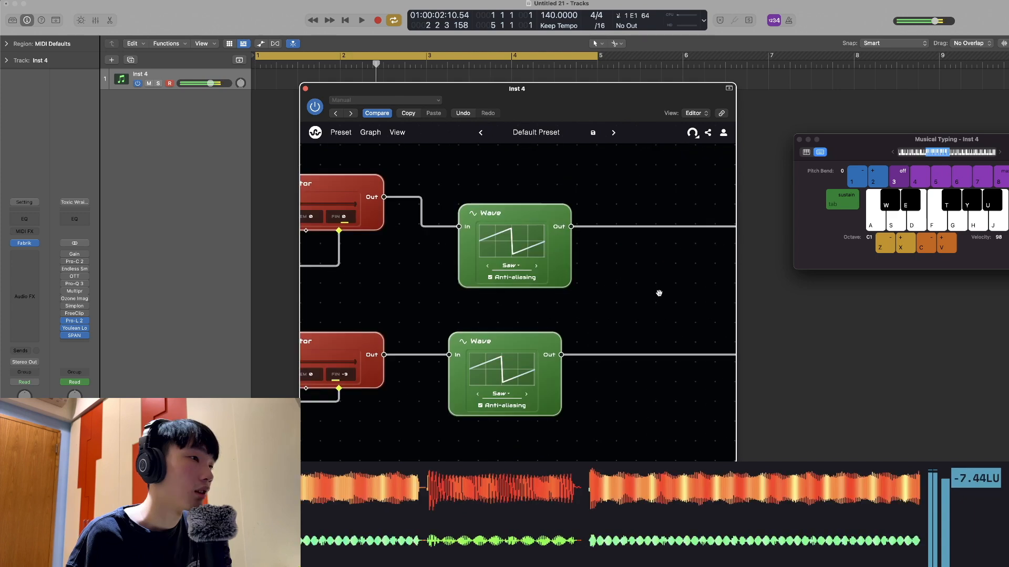
Enable Mono on the Output node with a 125 ms slide and audition low notes
{"action": "left_click_drag", "start_coordinate": [659, 292], "coordinate": [457, 284]}
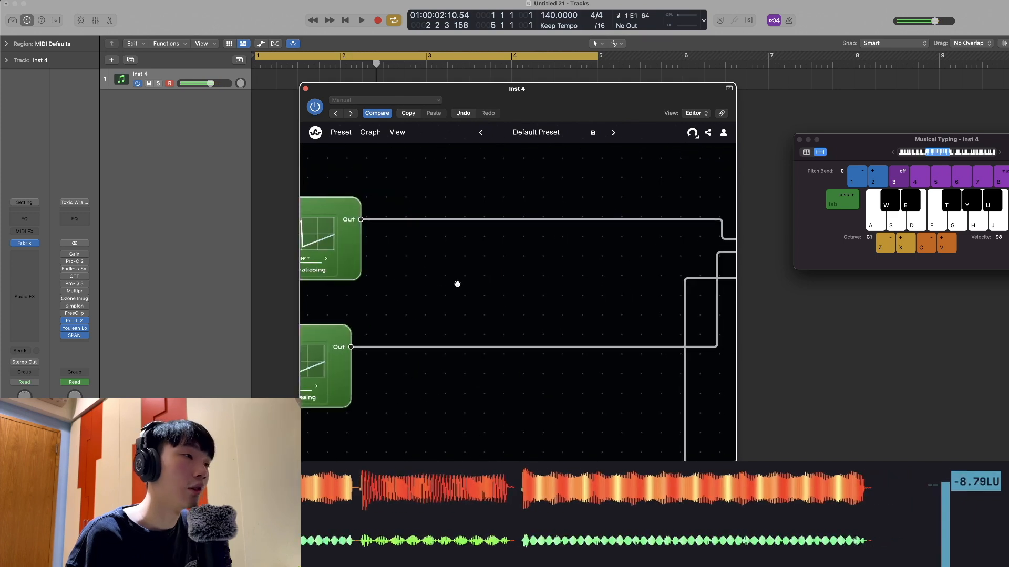
{"action": "left_click_drag", "start_coordinate": [572, 321], "coordinate": [572, 315]}
{"action": "key", "text": "d"}
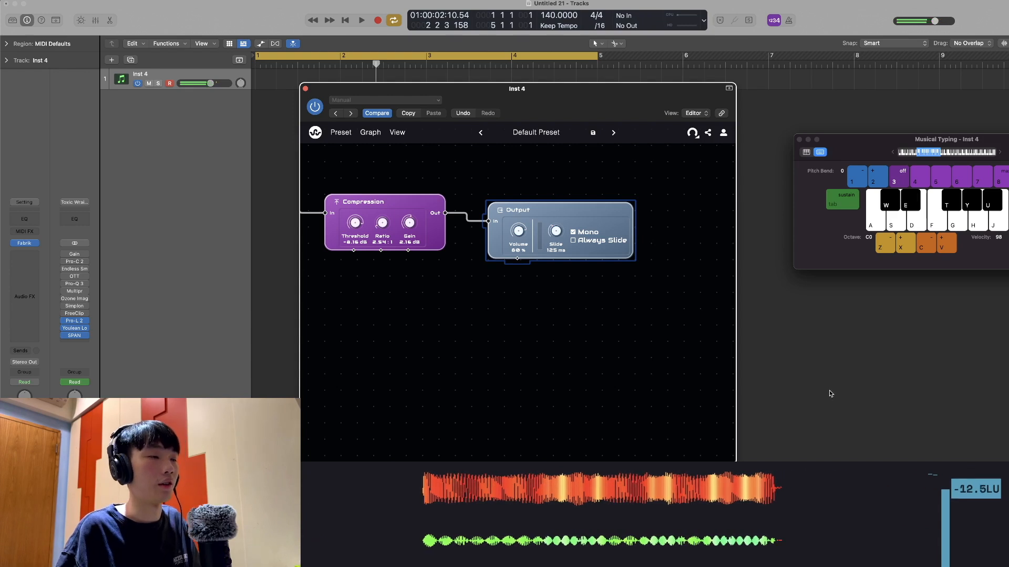
Look over the whole node graph and save the current preset
{"action": "scroll", "coordinate": [592, 378], "scroll_direction": "down", "scroll_amount": 3}
{"action": "scroll", "coordinate": [592, 379], "scroll_direction": "down", "scroll_amount": 5}
{"action": "scroll", "coordinate": [595, 392], "scroll_direction": "up", "scroll_amount": 4}
{"action": "left_click_drag", "start_coordinate": [562, 395], "coordinate": [640, 382]}
{"action": "scroll", "coordinate": [640, 381], "scroll_direction": "down", "scroll_amount": 3}
{"action": "scroll", "coordinate": [632, 376], "scroll_direction": "up", "scroll_amount": 2}
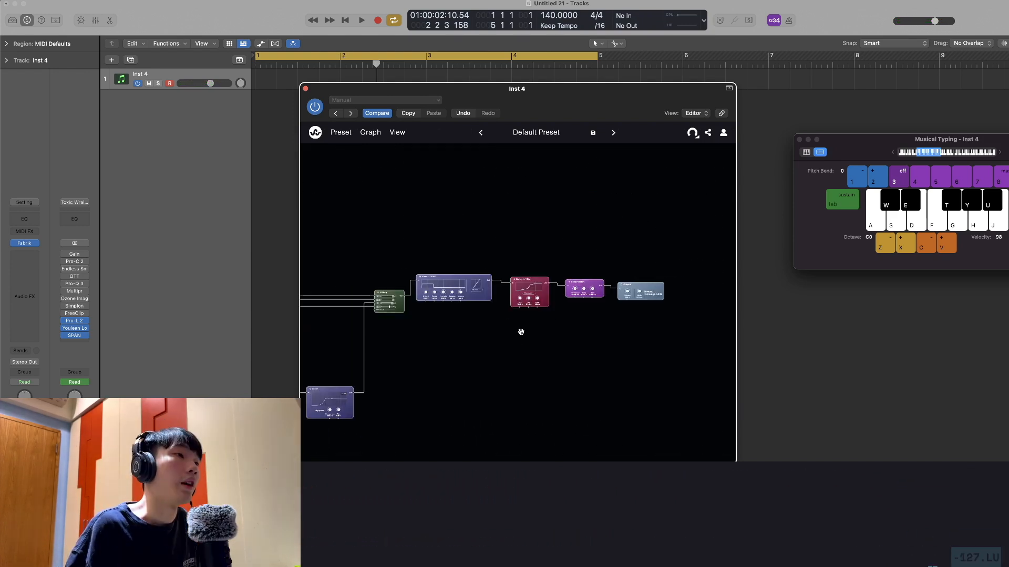
{"action": "left_click", "coordinate": [593, 133]}
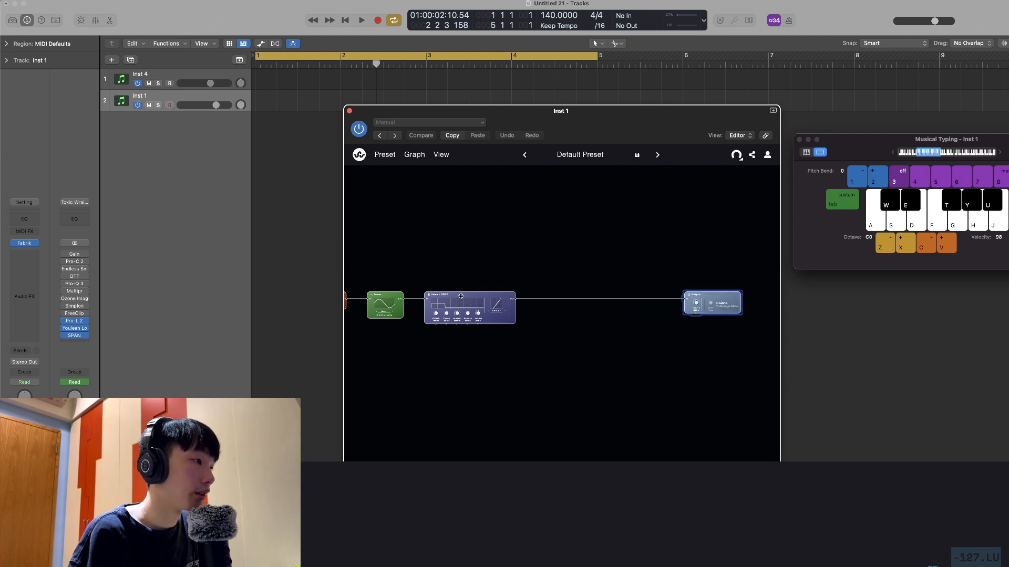
In the Inst 1 default patch, move Voice / ADSR toward the Output and add a second Oscillator at octave 1 with a sine Wave
{"action": "left_click_drag", "start_coordinate": [460, 296], "coordinate": [607, 295]}
{"action": "scroll", "coordinate": [515, 335], "scroll_direction": "up", "scroll_amount": 3}
{"action": "left_click_drag", "start_coordinate": [516, 336], "coordinate": [701, 336]}
{"action": "left_click_drag", "start_coordinate": [459, 347], "coordinate": [511, 325]}
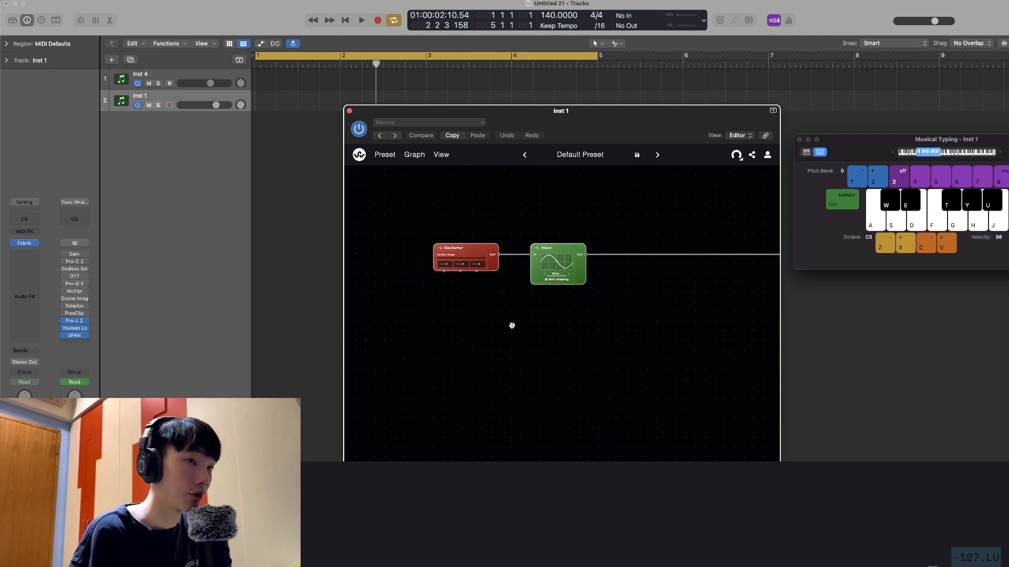
{"action": "scroll", "coordinate": [486, 333], "scroll_direction": "up", "scroll_amount": 1}
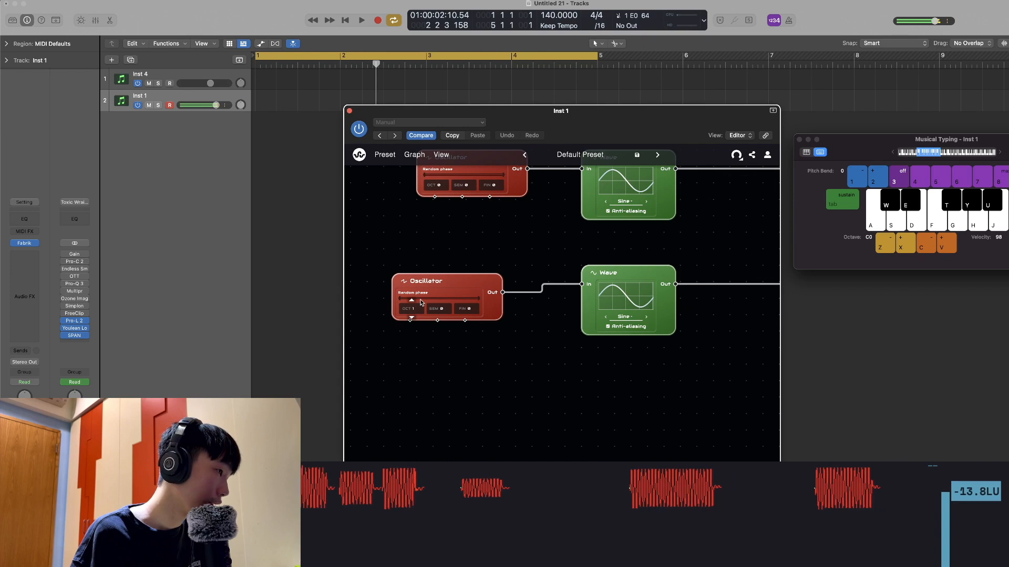
Move the Output node away, insert a Distort / Clip node after Voice / ADSR, and adjust its mix while auditioning
{"action": "scroll", "coordinate": [527, 375], "scroll_direction": "down", "scroll_amount": 3}
{"action": "scroll", "coordinate": [527, 374], "scroll_direction": "down", "scroll_amount": 2}
{"action": "left_click_drag", "start_coordinate": [764, 365], "coordinate": [309, 376]}
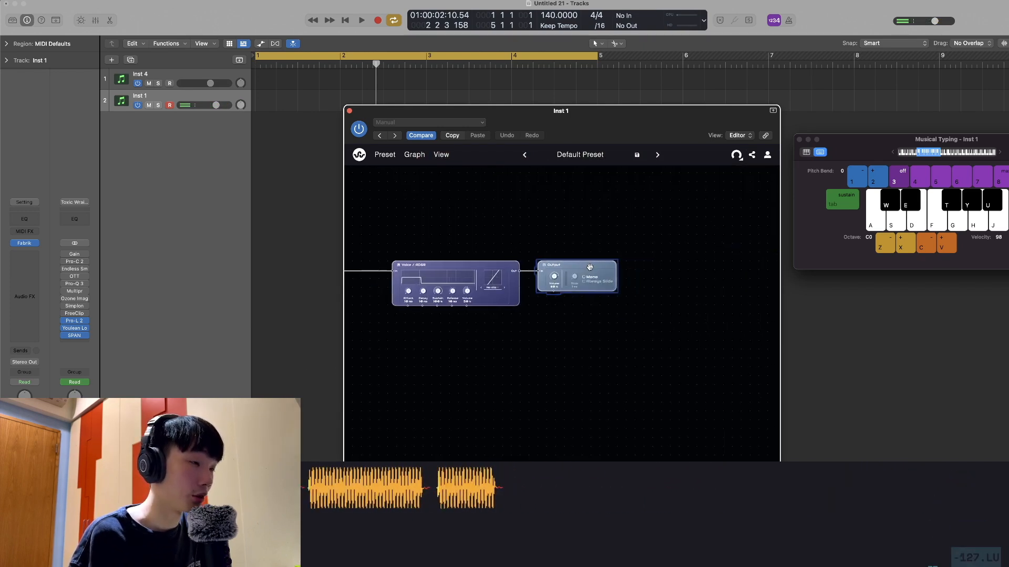
{"action": "left_click_drag", "start_coordinate": [585, 267], "coordinate": [740, 267]}
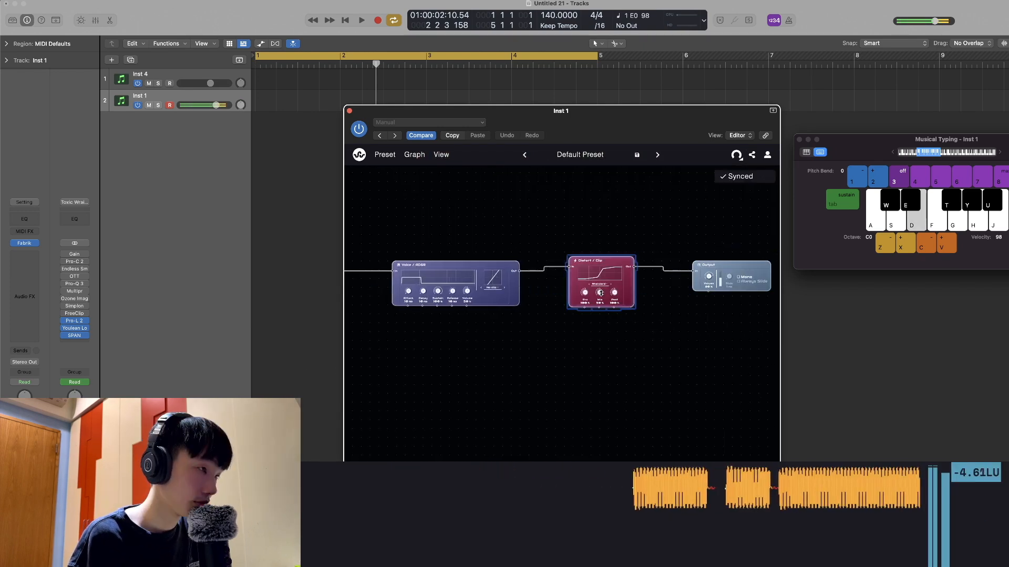
{"action": "key", "text": "d"}
{"action": "left_click_drag", "start_coordinate": [600, 292], "coordinate": [605, 302]}
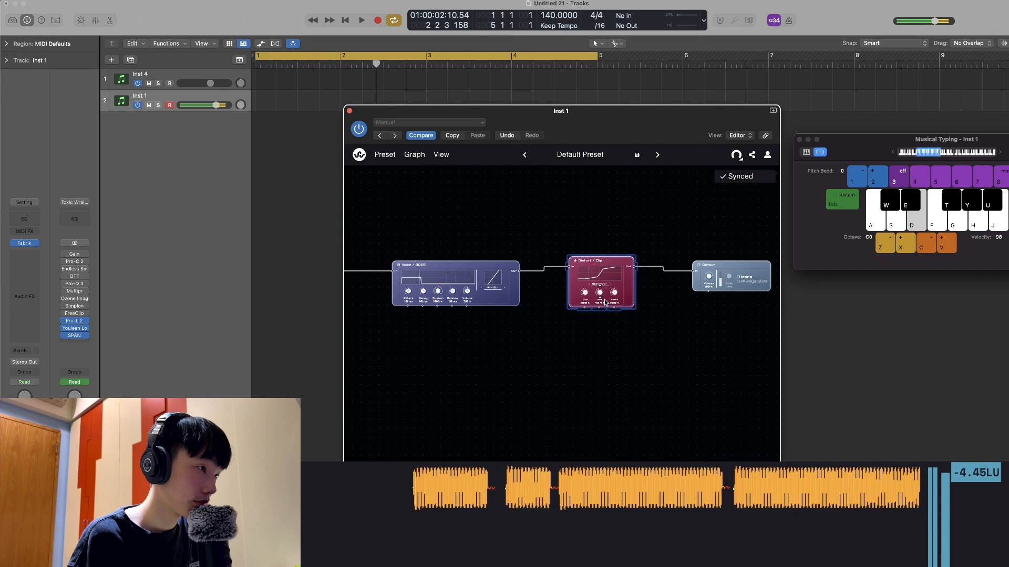
Insert a lowpass Filter at 983 Hz between the two sine Waves and Voice / ADSR
{"action": "left_click_drag", "start_coordinate": [502, 347], "coordinate": [738, 356]}
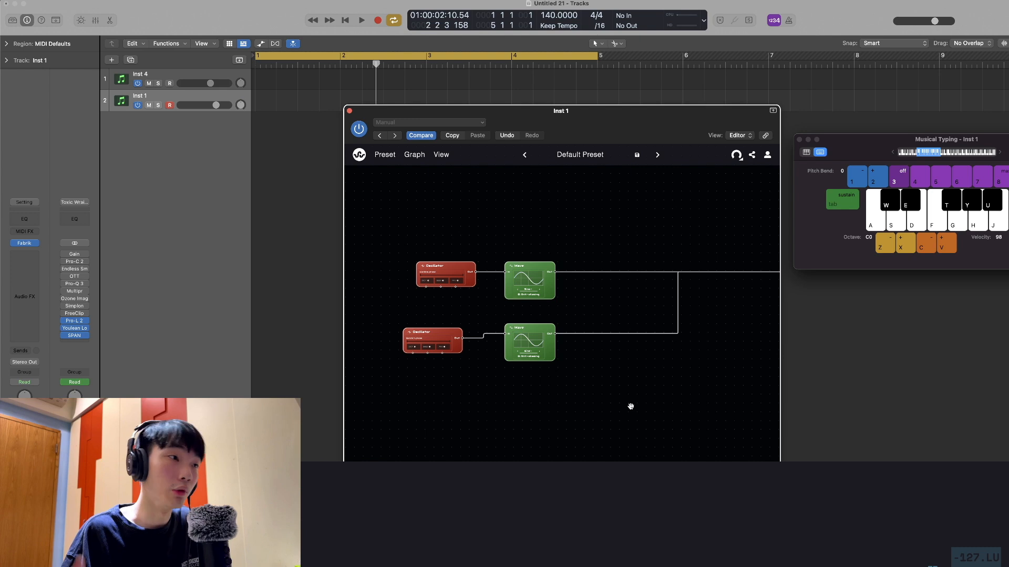
{"action": "left_click_drag", "start_coordinate": [630, 403], "coordinate": [477, 384]}
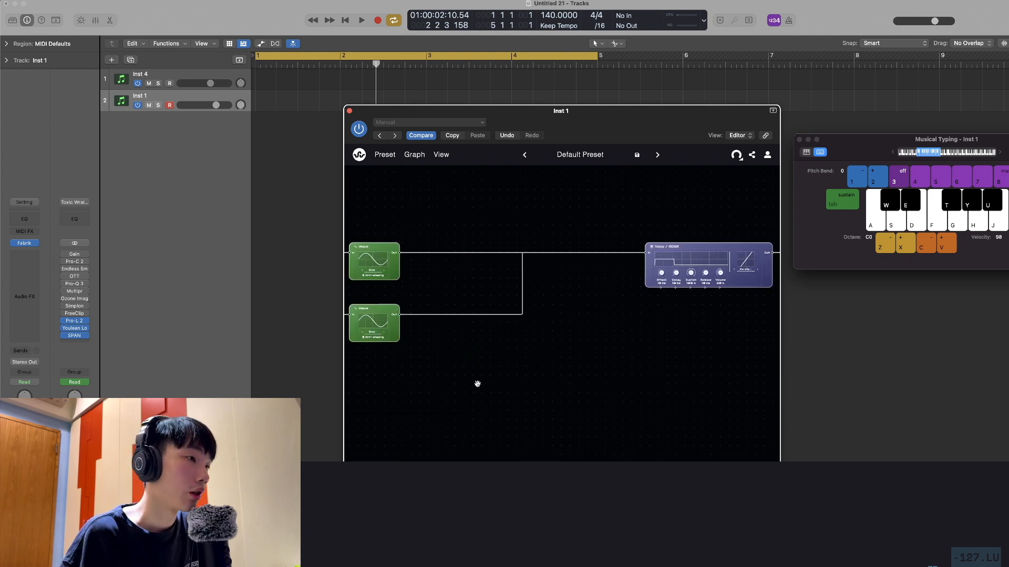
{"action": "right_click", "coordinate": [542, 347]}
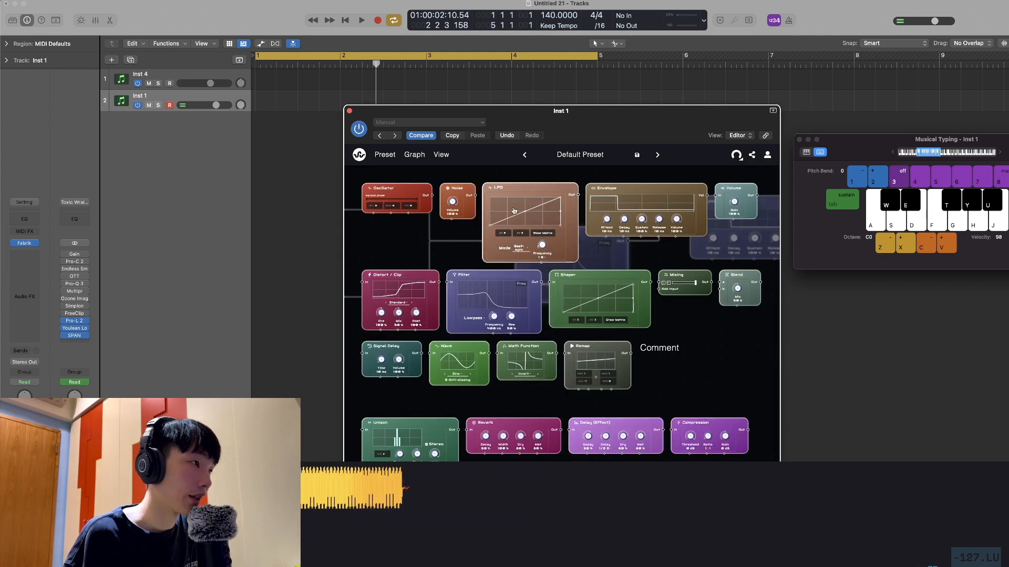
Add an LFO node below the Filter and connect its output to the Filter's frequency input
{"action": "left_click", "coordinate": [523, 187]}
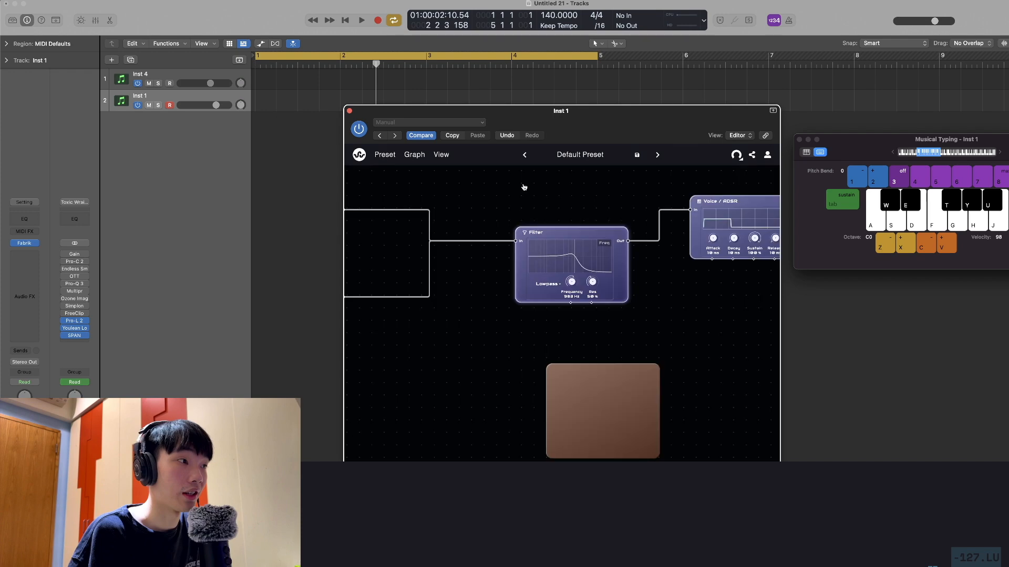
{"action": "left_click_drag", "start_coordinate": [658, 378], "coordinate": [571, 303]}
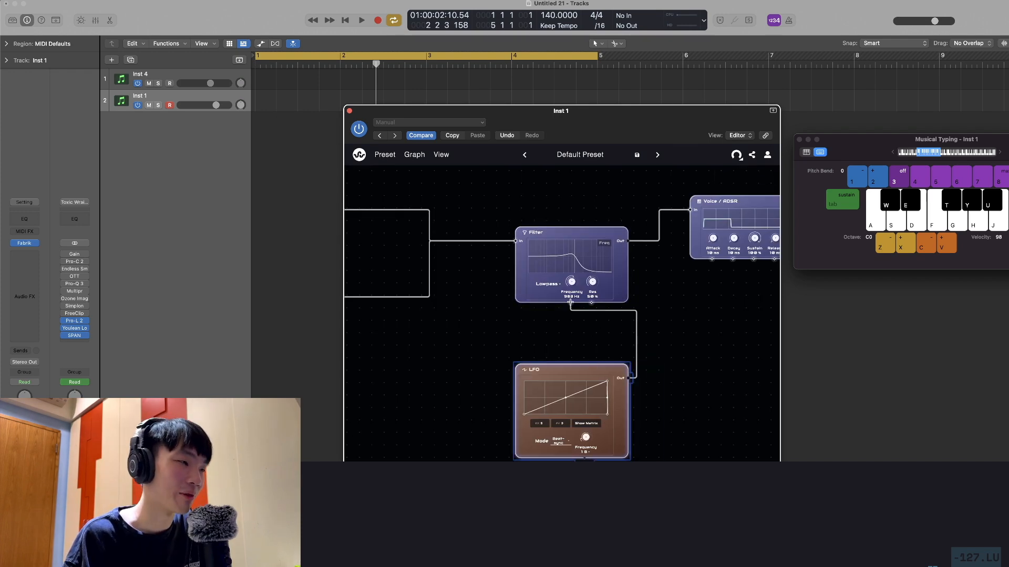
{"action": "left_click", "coordinate": [573, 246]}
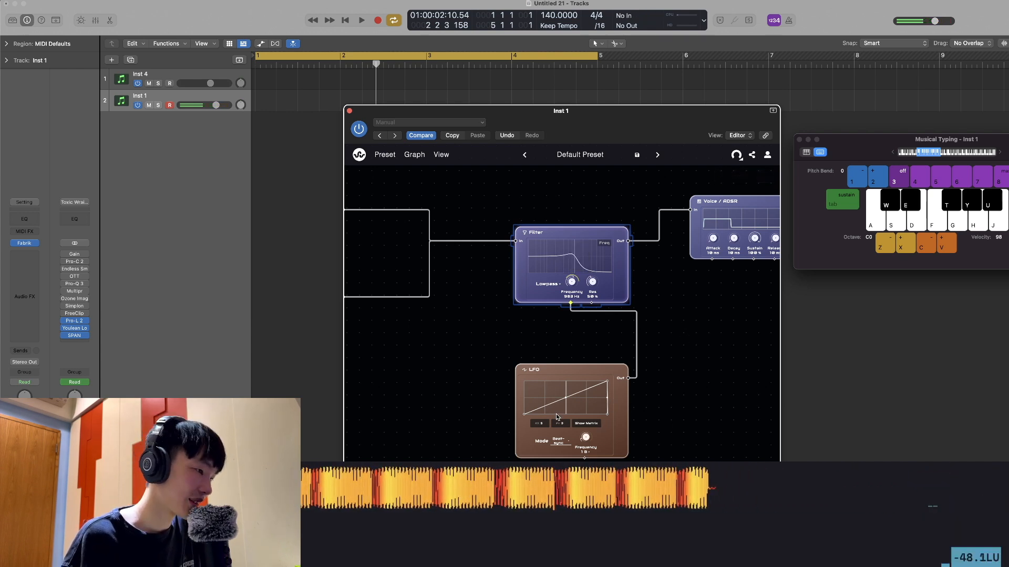
Reshape the LFO curve to peak near its start and decay, and set its mode to Trigger
{"action": "left_click_drag", "start_coordinate": [607, 382], "coordinate": [545, 357]}
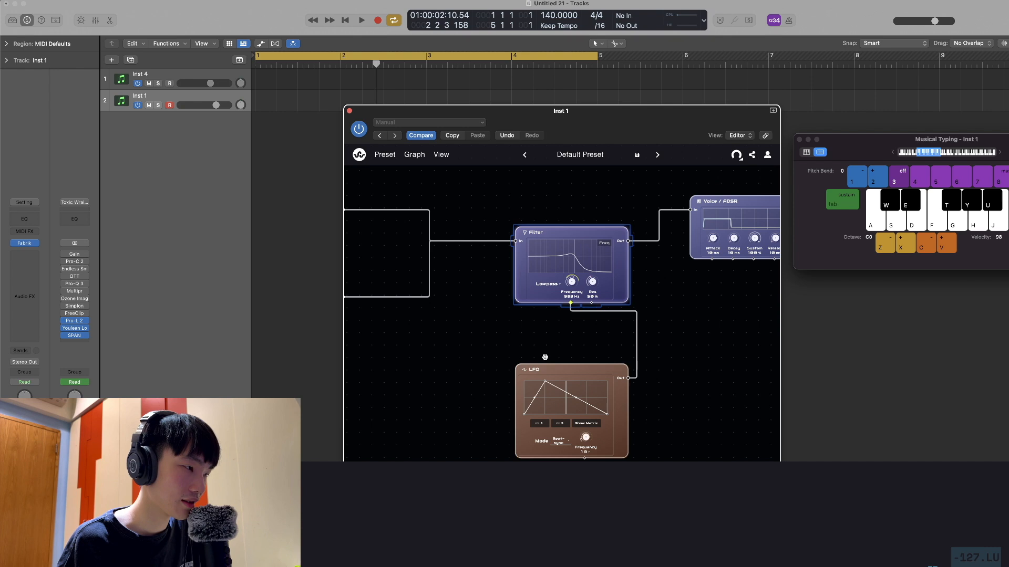
{"action": "key", "text": "d"}
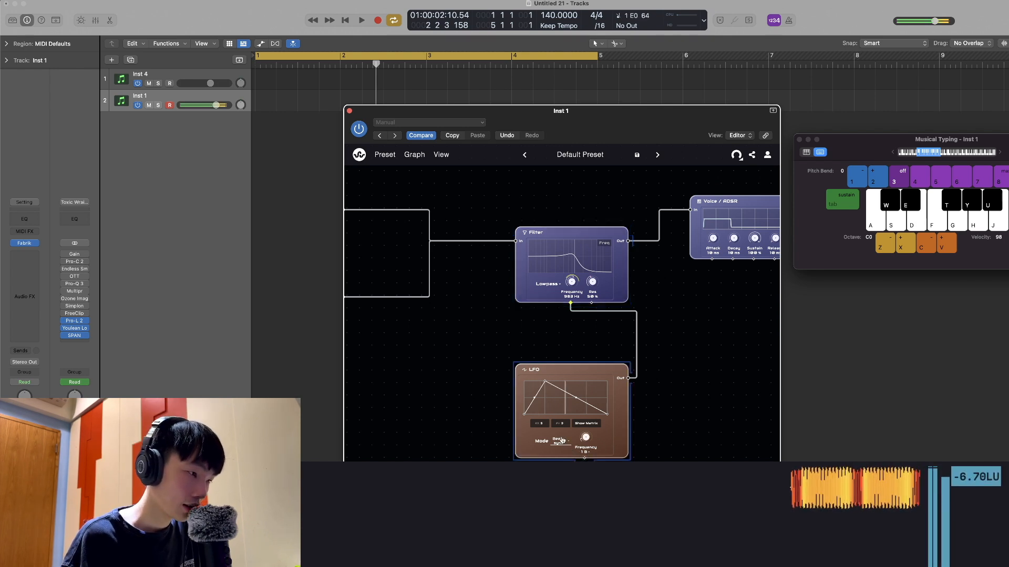
{"action": "left_click", "coordinate": [559, 441]}
{"action": "left_click", "coordinate": [560, 451]}
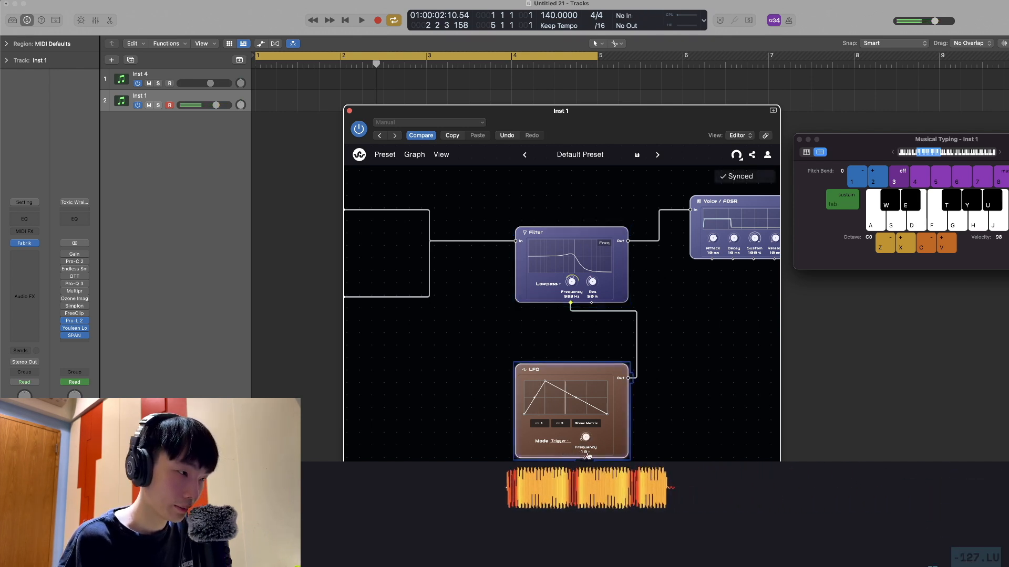
Switch the LFO's frequency unit to Hz, set it to 6.99 Hz and audition low notes
{"action": "left_click", "coordinate": [590, 453]}
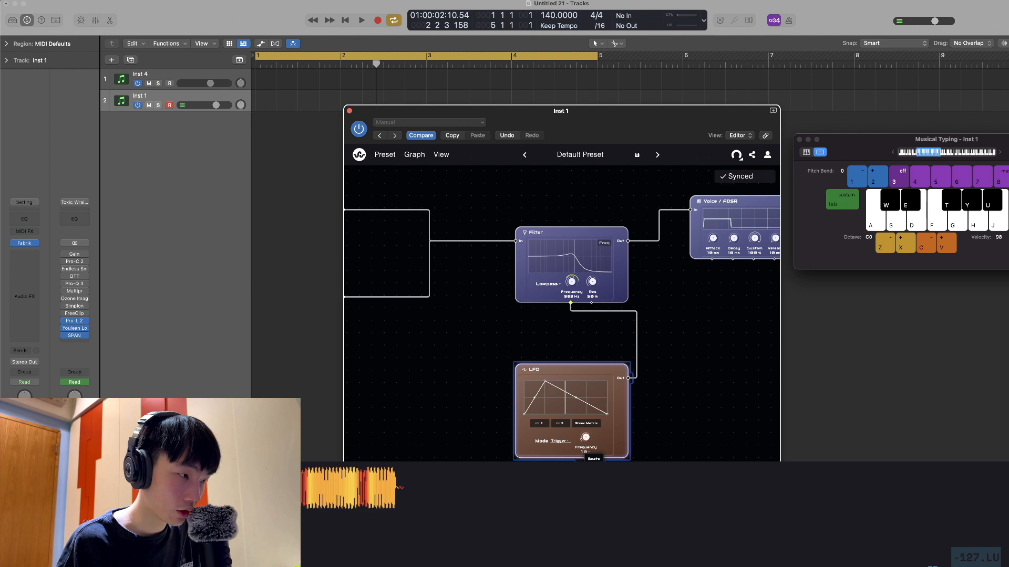
{"action": "left_click", "coordinate": [593, 466]}
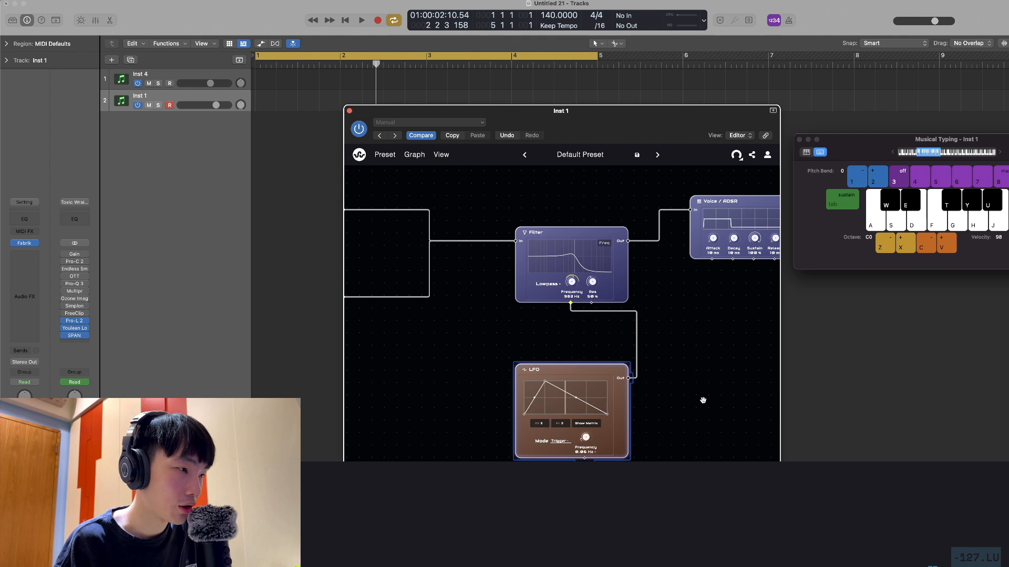
{"action": "left_click", "coordinate": [904, 385]}
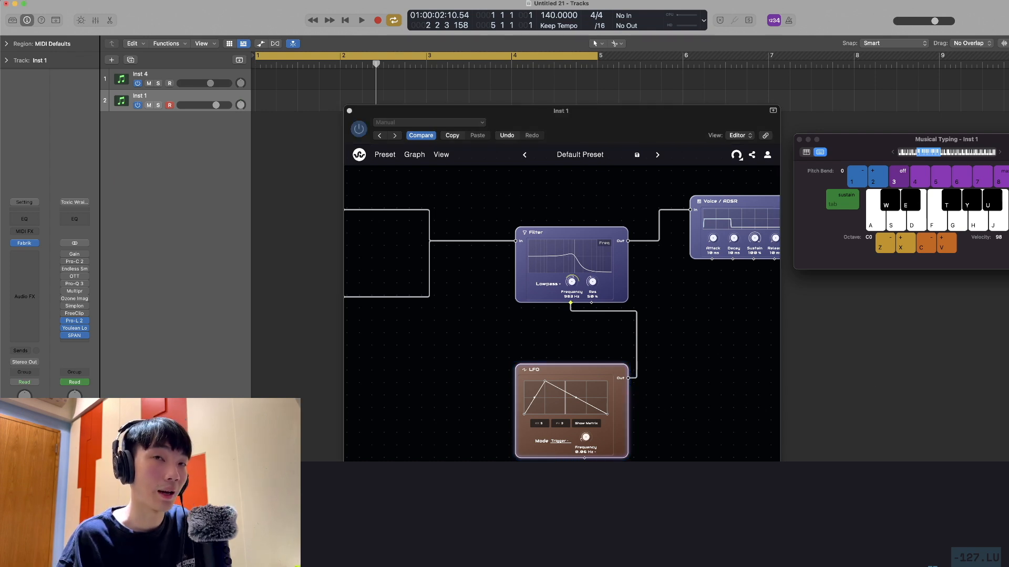
{"action": "double_click", "coordinate": [580, 453]}
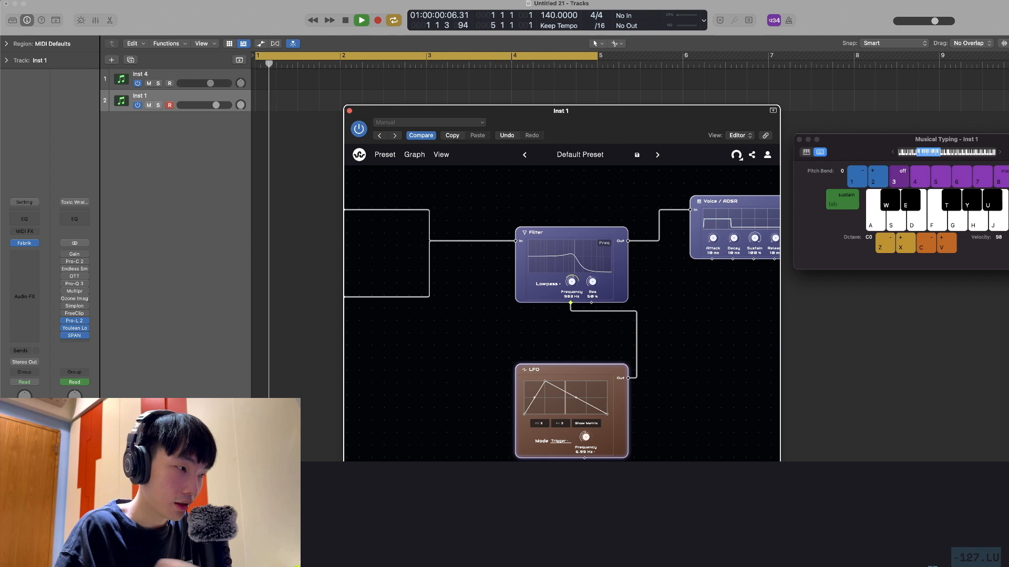
{"action": "left_click", "coordinate": [950, 434]}
{"action": "key", "text": "space"}
{"action": "key", "text": "d"}
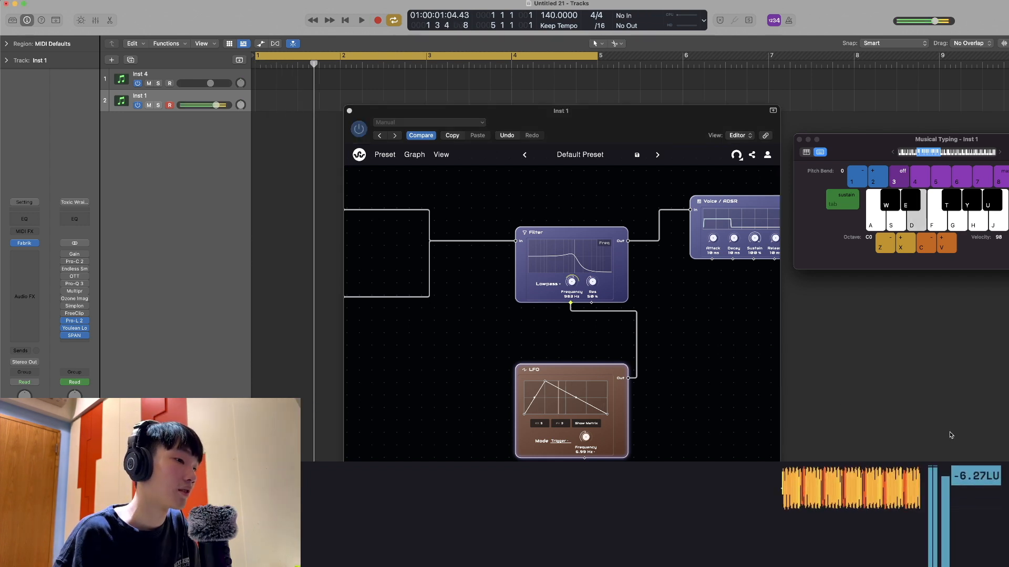
{"action": "key", "text": "f"}
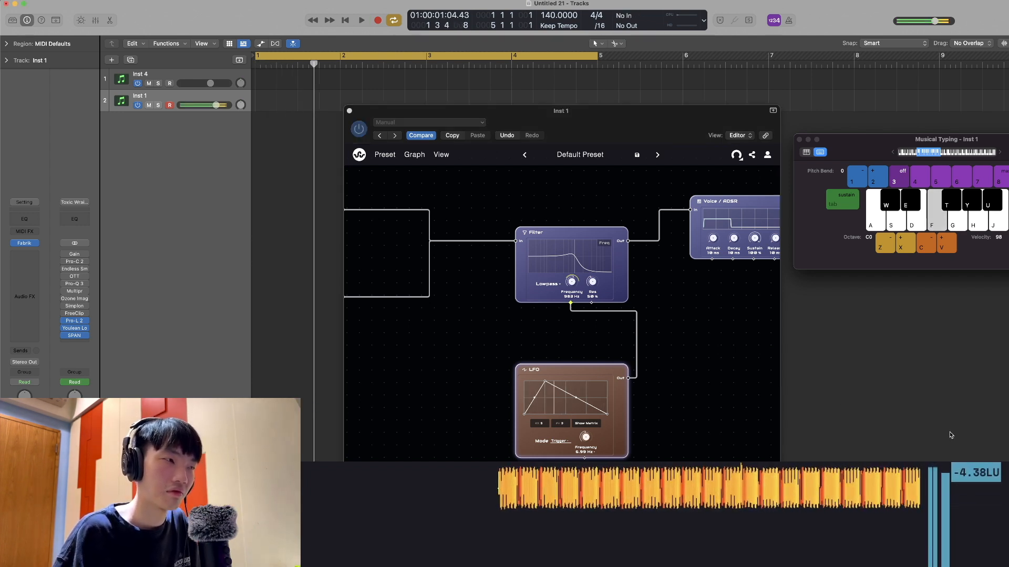
Adjust the Filter's frequency modulation amount and lower its frequency to 484 Hz while auditioning
{"action": "scroll", "coordinate": [502, 336], "scroll_direction": "up", "scroll_amount": 3}
{"action": "left_click", "coordinate": [488, 342]}
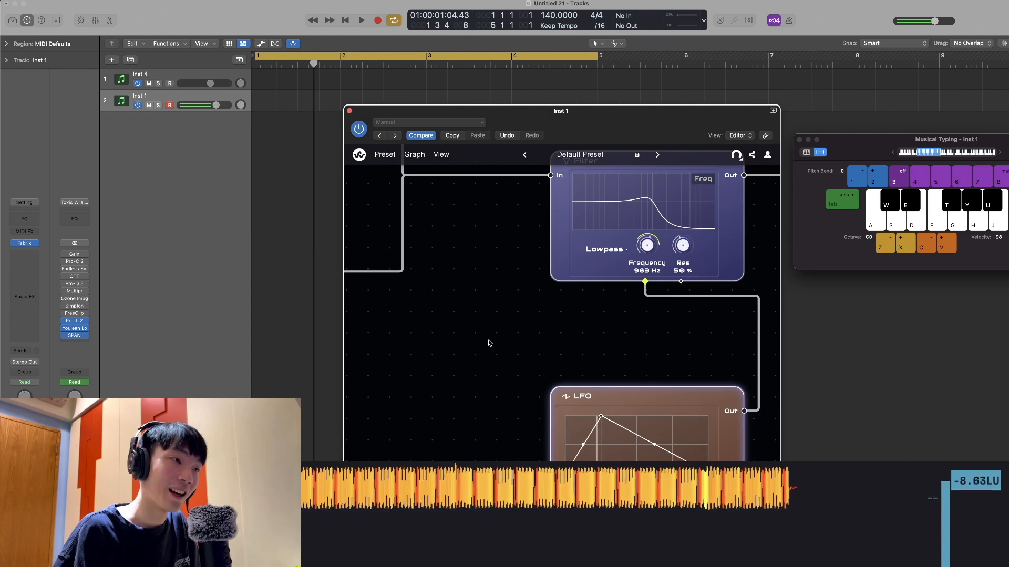
{"action": "left_click_drag", "start_coordinate": [580, 331], "coordinate": [519, 378]}
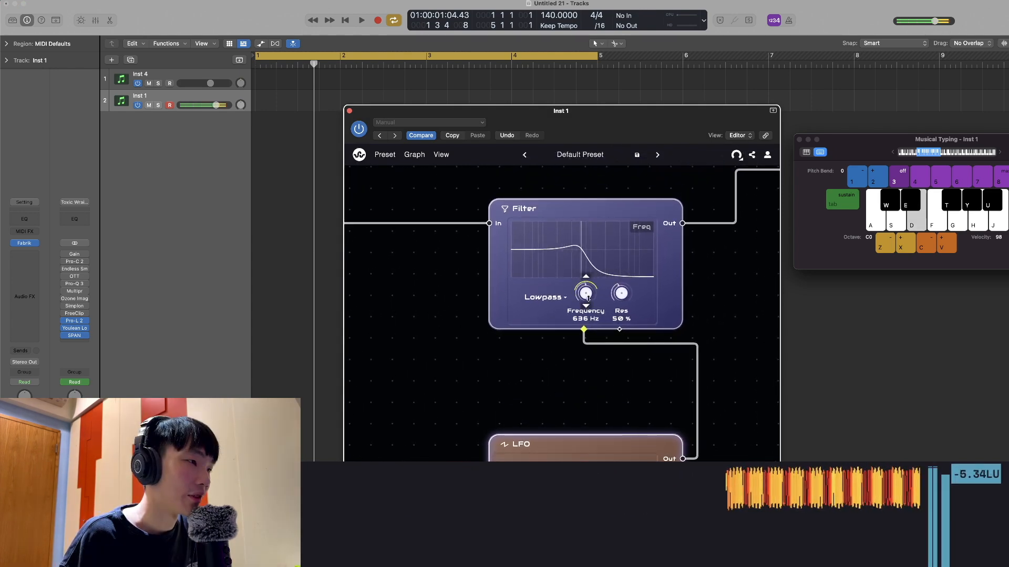
{"action": "mouse_move", "coordinate": [585, 287]}
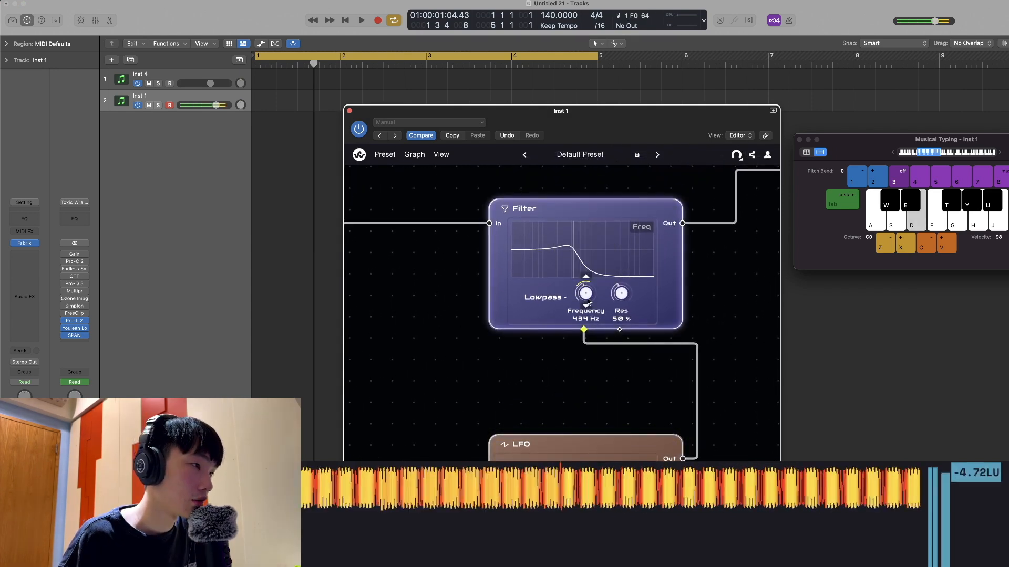
{"action": "left_click_drag", "start_coordinate": [585, 291], "coordinate": [585, 292]}
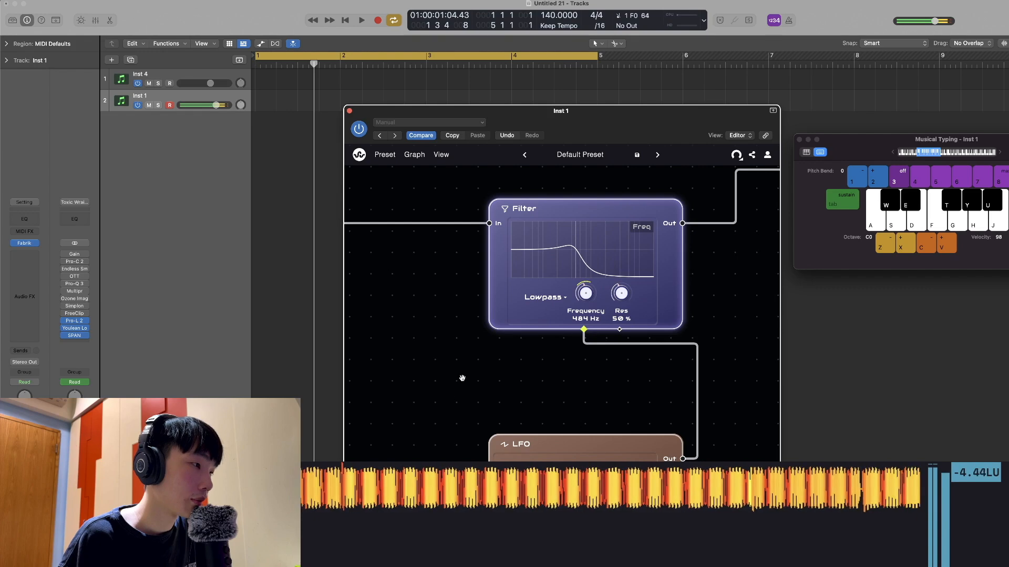
Add a Math Function node in the space between the sine Waves and the LFO
{"action": "left_click_drag", "start_coordinate": [462, 379], "coordinate": [550, 373]}
{"action": "scroll", "coordinate": [550, 372], "scroll_direction": "down", "scroll_amount": 5}
{"action": "left_click_drag", "start_coordinate": [477, 397], "coordinate": [570, 354]}
{"action": "scroll", "coordinate": [570, 354], "scroll_direction": "up", "scroll_amount": 3}
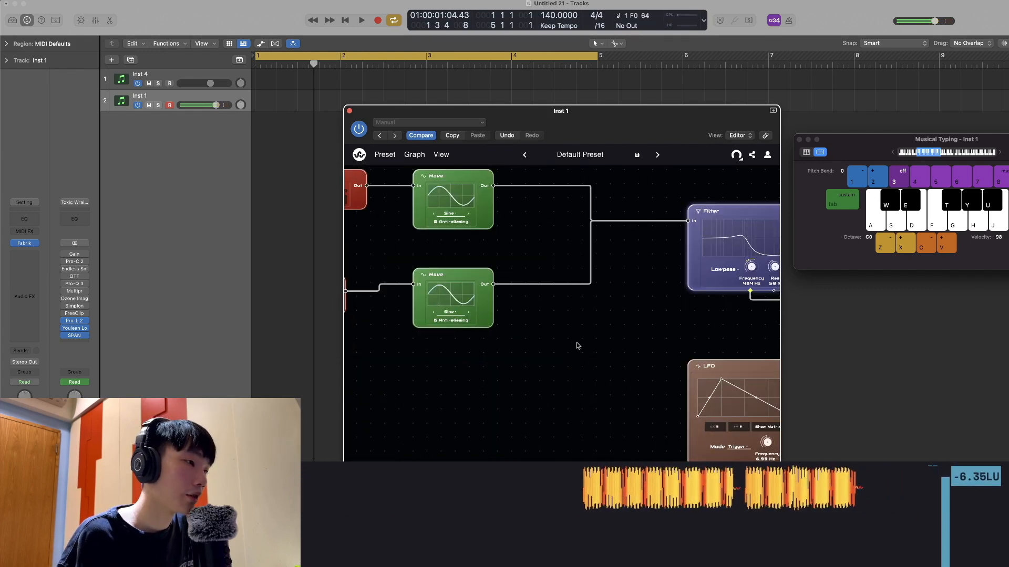
{"action": "right_click", "coordinate": [577, 345]}
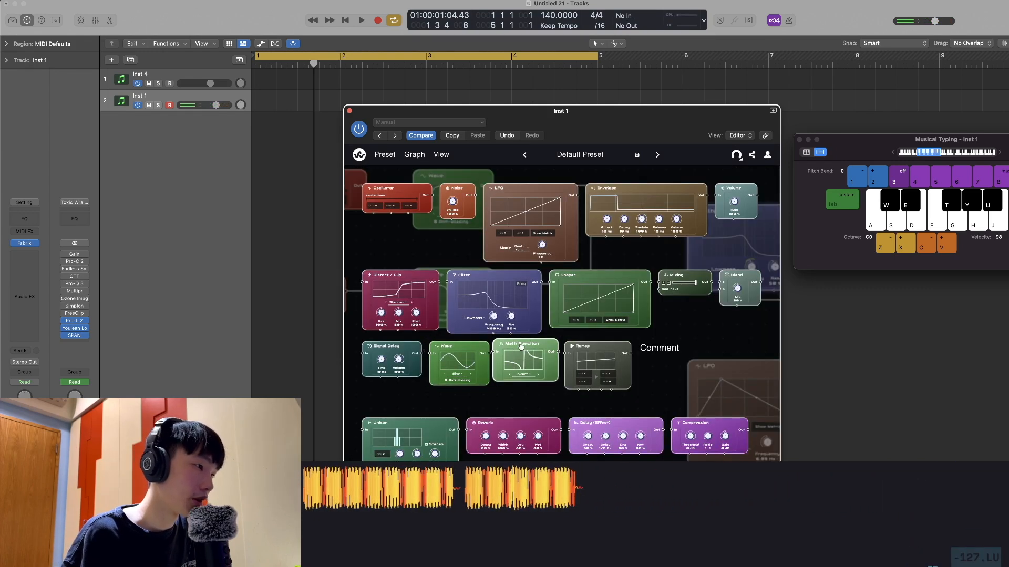
{"action": "left_click", "coordinate": [521, 346]}
{"action": "left_click", "coordinate": [612, 354]}
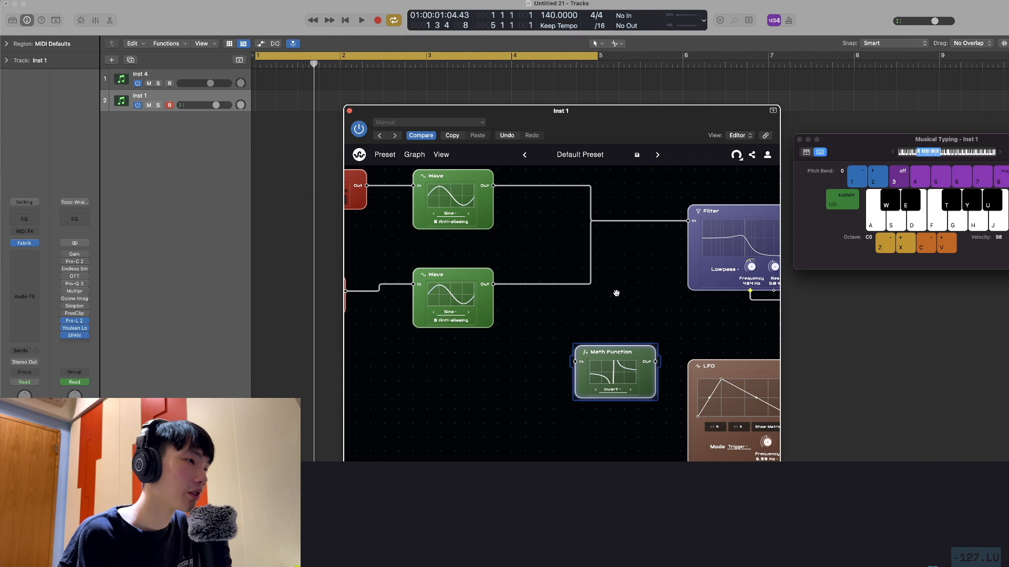
Insert the Math Function node between the sine Waves and the Filter, and set its function to Logarithm
{"action": "mouse_move", "coordinate": [615, 351]}
{"action": "left_mouse_down"}
{"action": "mouse_move", "coordinate": [619, 215]}
{"action": "mouse_move", "coordinate": [610, 336]}
{"action": "left_mouse_up"}
{"action": "left_click_drag", "start_coordinate": [563, 314], "coordinate": [578, 363]}
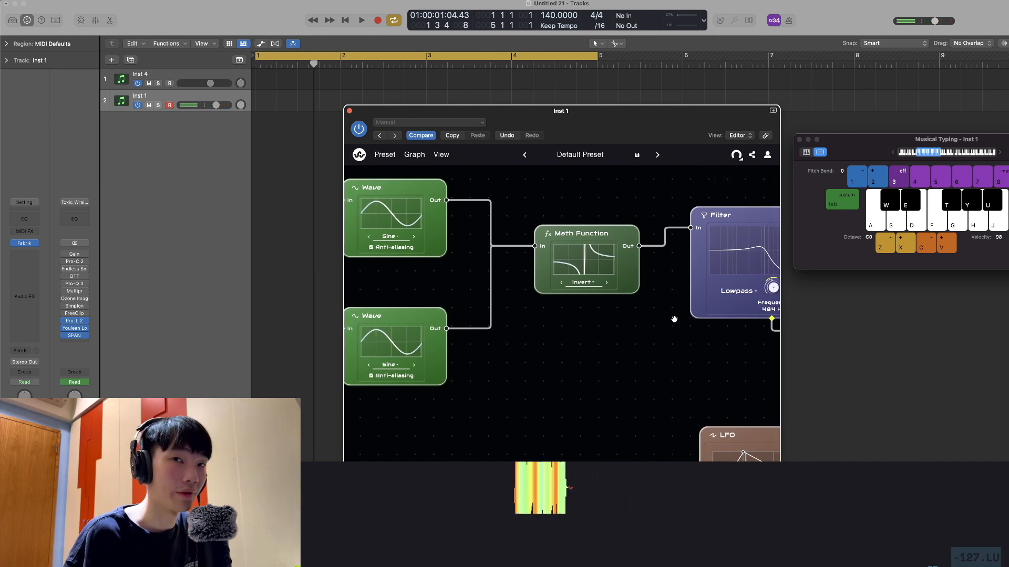
{"action": "left_click", "coordinate": [581, 282]}
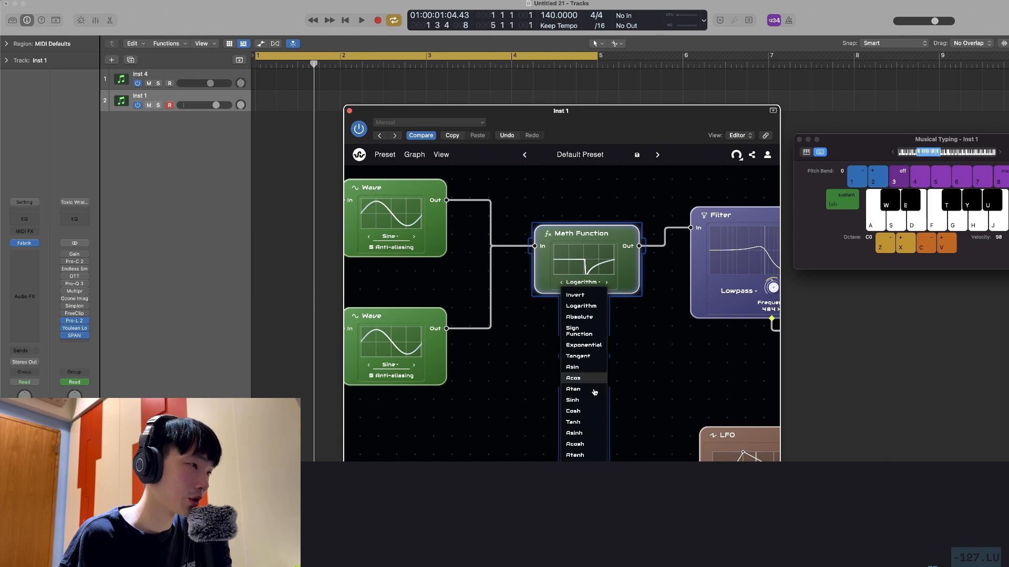
{"action": "left_click", "coordinate": [624, 279]}
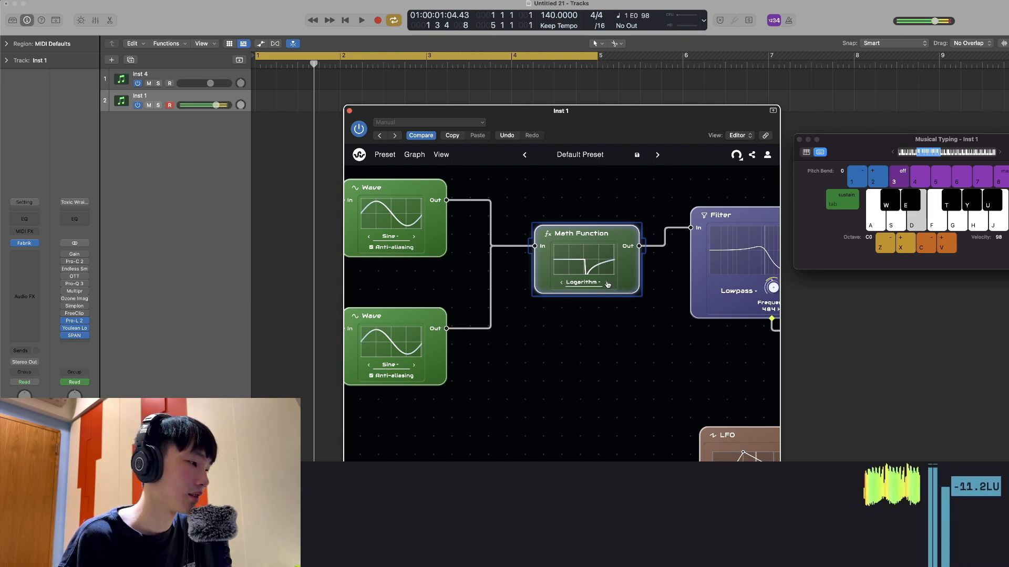
Audition the Math Function with Absolute, Sign Function and Tangent while playing low notes, and settle on Sign Function
{"action": "key", "text": "f"}
{"action": "left_click", "coordinate": [608, 284]}
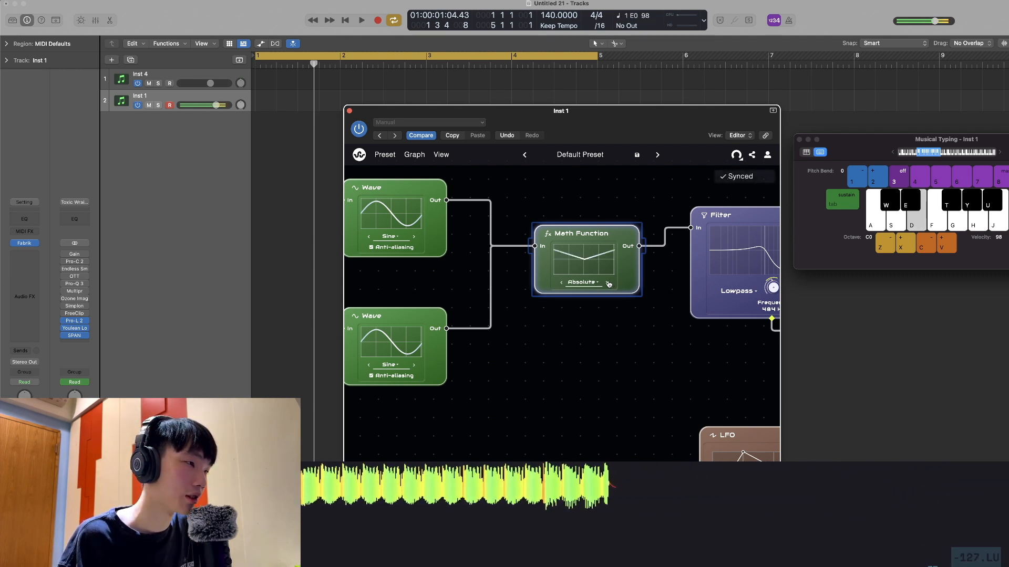
{"action": "key", "text": "d"}
{"action": "left_click", "coordinate": [608, 283]}
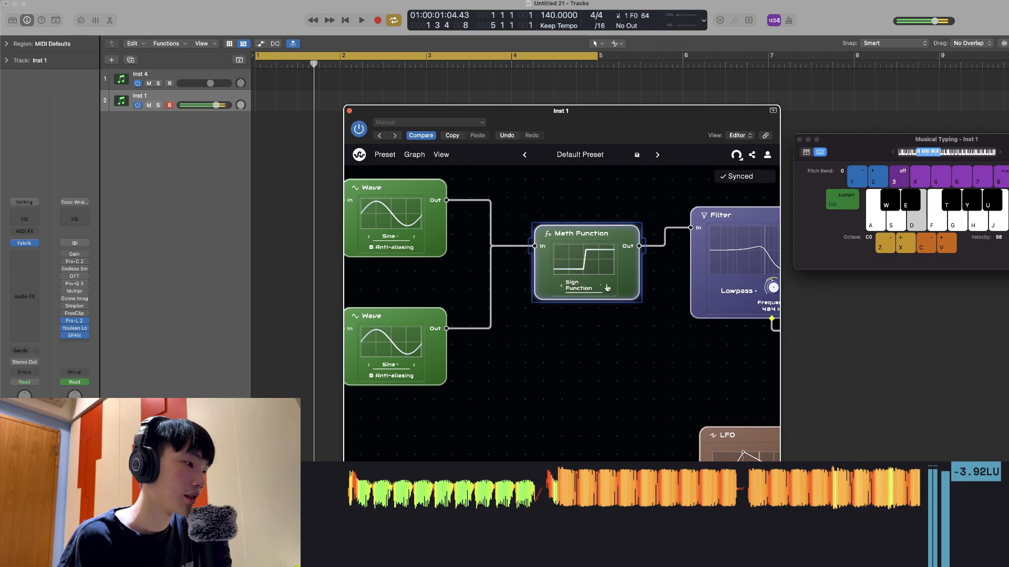
{"action": "key", "text": "d"}
{"action": "left_click", "coordinate": [560, 286]}
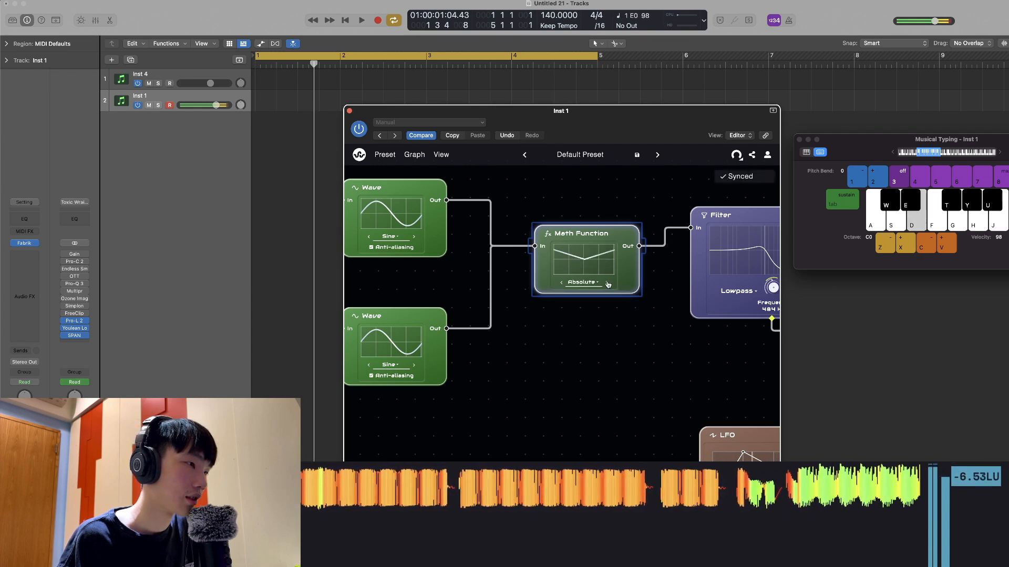
{"action": "left_click", "coordinate": [608, 284]}
{"action": "key", "text": "d"}
{"action": "left_click", "coordinate": [607, 287]}
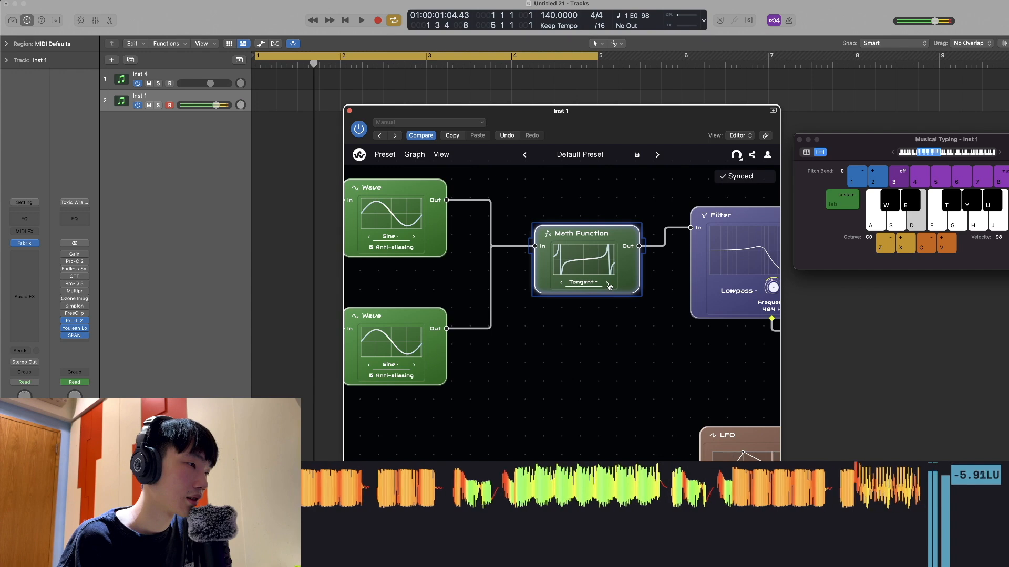
{"action": "left_click", "coordinate": [562, 284]}
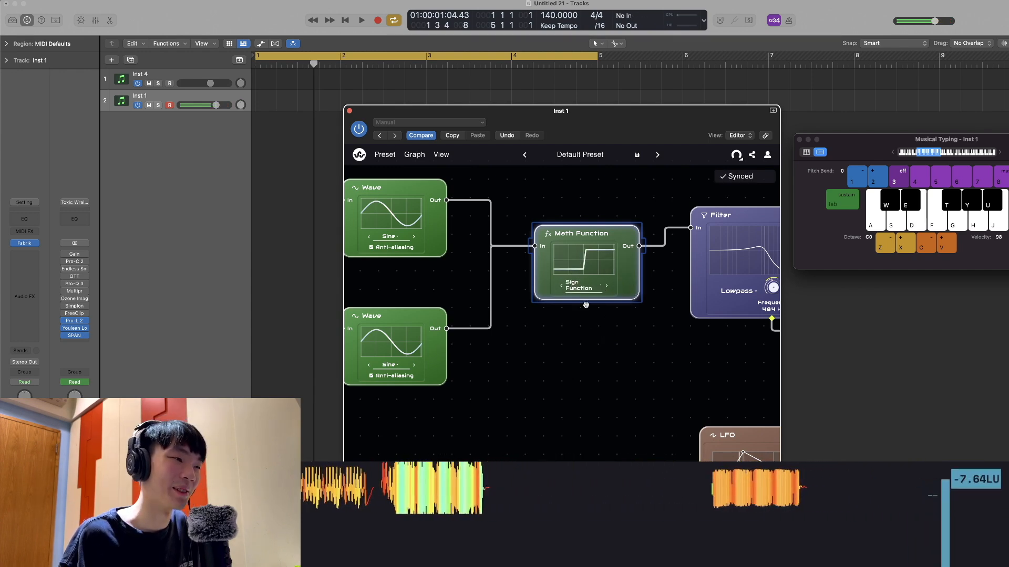
Change the lower Oscillator's semitone offset and audition low notes
{"action": "left_click_drag", "start_coordinate": [597, 335], "coordinate": [522, 316]}
{"action": "left_click_drag", "start_coordinate": [373, 357], "coordinate": [543, 371]}
{"action": "scroll", "coordinate": [543, 371], "scroll_direction": "down", "scroll_amount": 3}
{"action": "scroll", "coordinate": [541, 371], "scroll_direction": "up", "scroll_amount": 2}
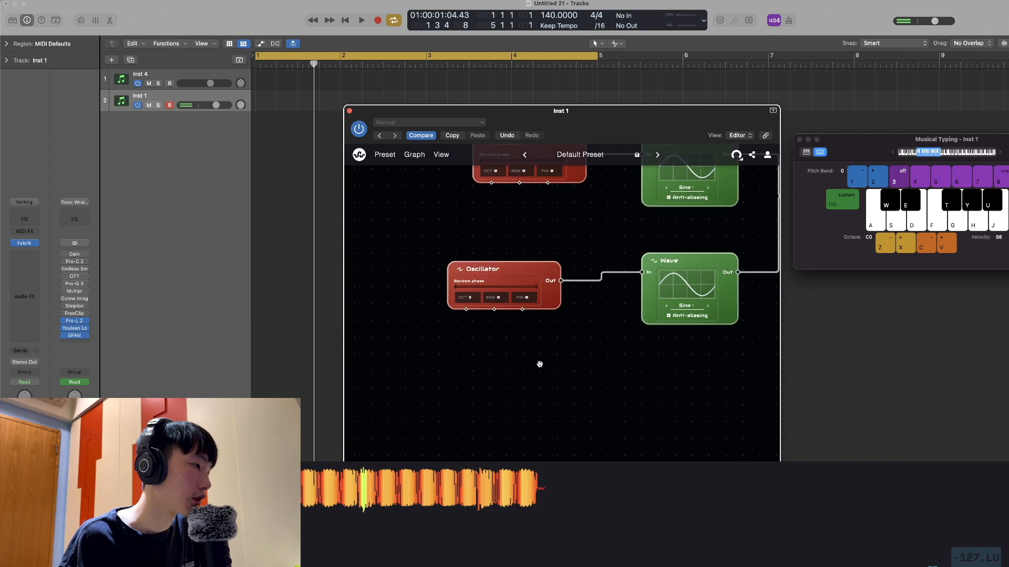
{"action": "left_click", "coordinate": [503, 282]}
{"action": "key", "text": "d"}
{"action": "key", "text": "f"}
{"action": "key", "text": "d"}
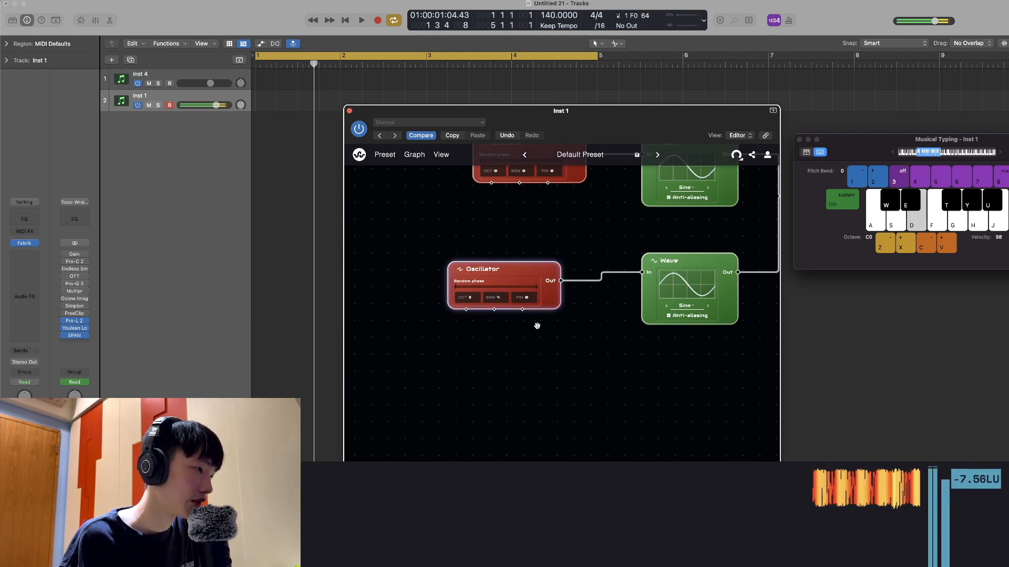
{"action": "key", "text": "d"}
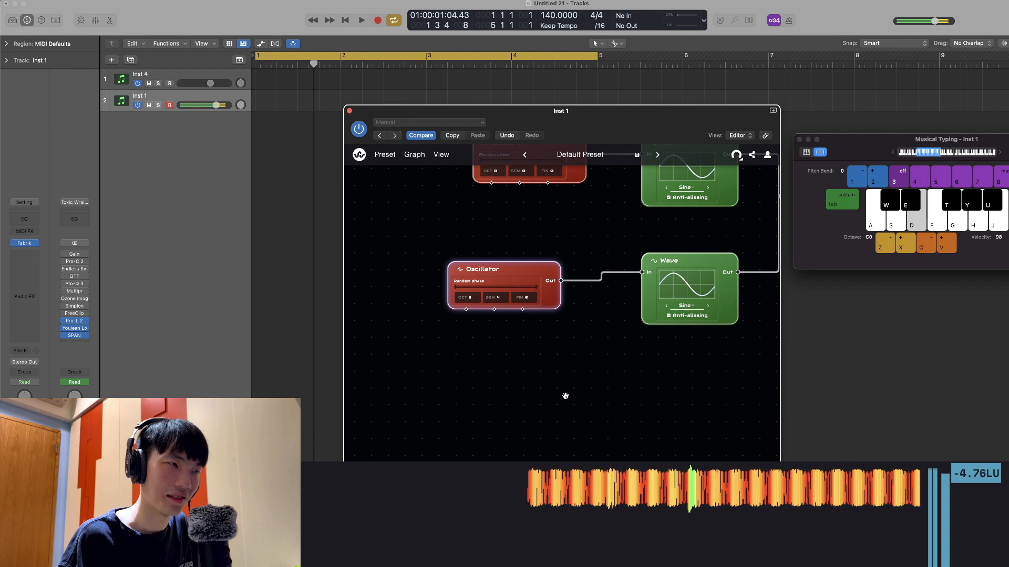
Add a Noise node feeding the Voice / ADSR node and set its volume to 0 %
{"action": "scroll", "coordinate": [564, 394], "scroll_direction": "down", "scroll_amount": 3}
{"action": "scroll", "coordinate": [531, 356], "scroll_direction": "up", "scroll_amount": 3}
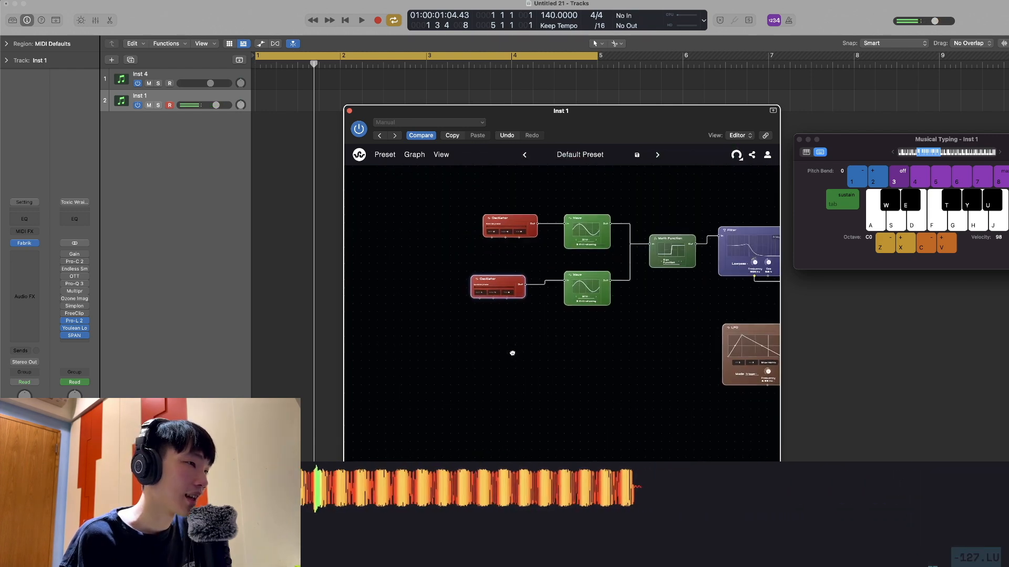
{"action": "right_click", "coordinate": [511, 341]}
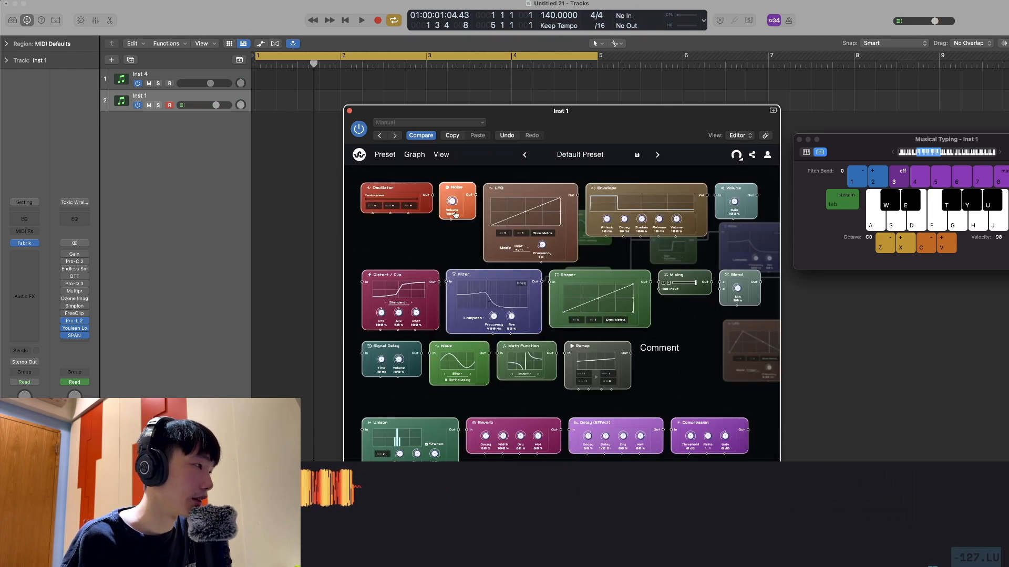
{"action": "left_click_drag", "start_coordinate": [458, 193], "coordinate": [669, 291]}
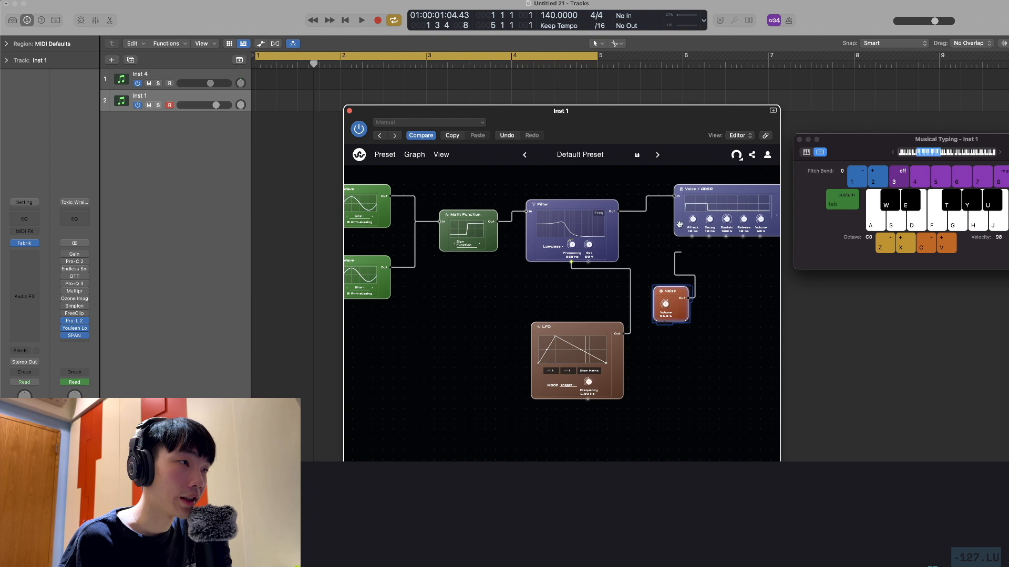
{"action": "key", "text": "d"}
{"action": "left_click_drag", "start_coordinate": [665, 304], "coordinate": [666, 331]}
{"action": "scroll", "coordinate": [699, 391], "scroll_direction": "up", "scroll_amount": 5}
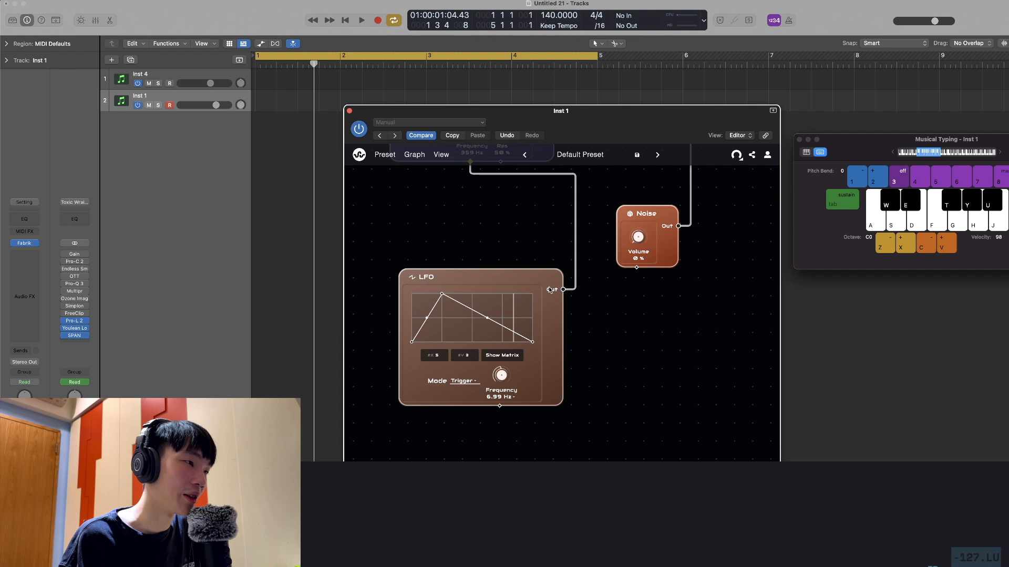
Connect the LFO output to the Noise node's volume and audition a low note
{"action": "left_click", "coordinate": [564, 289]}
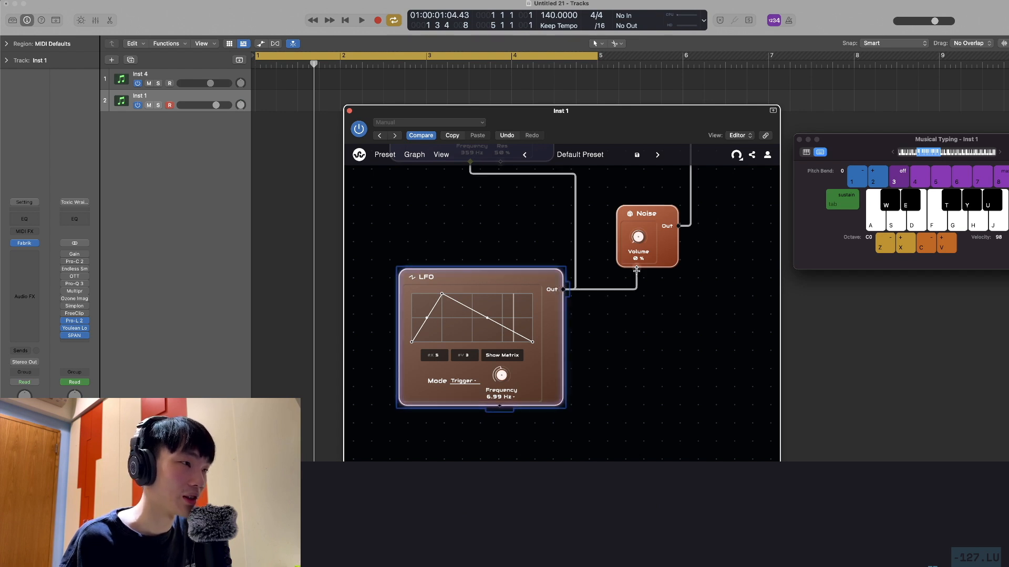
{"action": "left_click_drag", "start_coordinate": [636, 270], "coordinate": [636, 269]}
{"action": "key", "text": "d"}
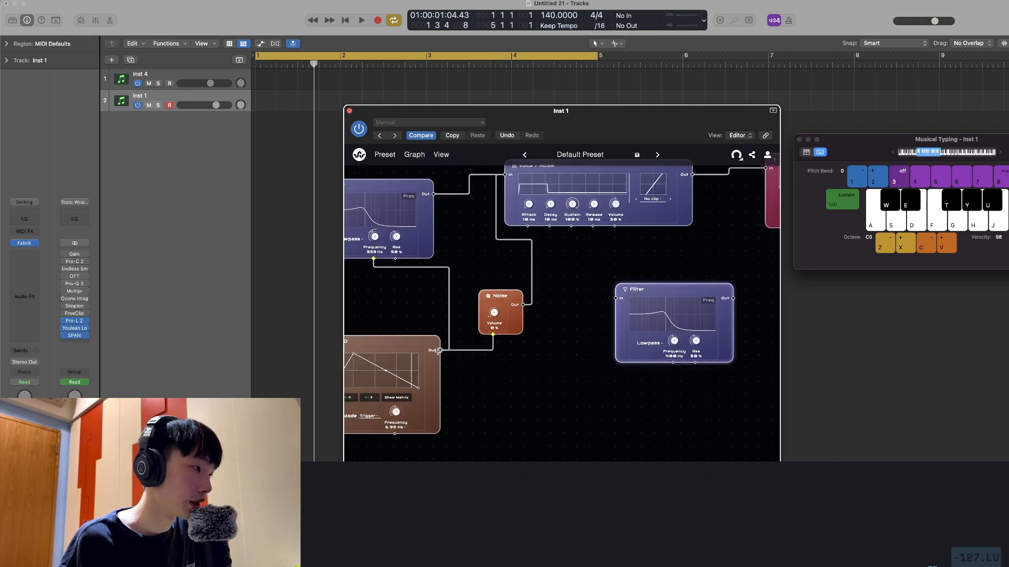
Add a lowpass Filter between the Noise and Voice / ADSR nodes, with LFO-modulated frequency set to 1e4 Hz
{"action": "left_click_drag", "start_coordinate": [439, 351], "coordinate": [659, 451]}
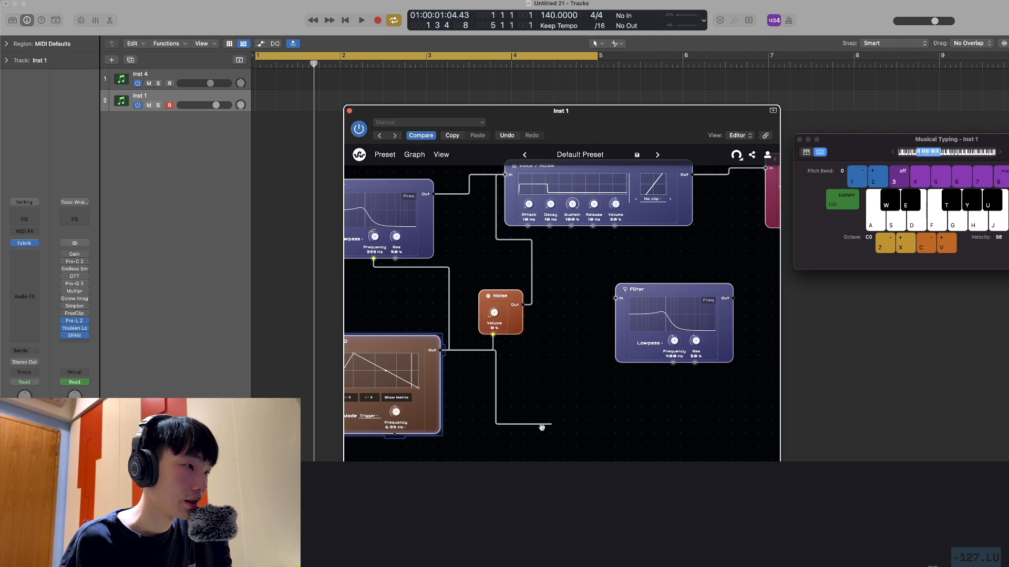
{"action": "left_click_drag", "start_coordinate": [628, 420], "coordinate": [673, 363]}
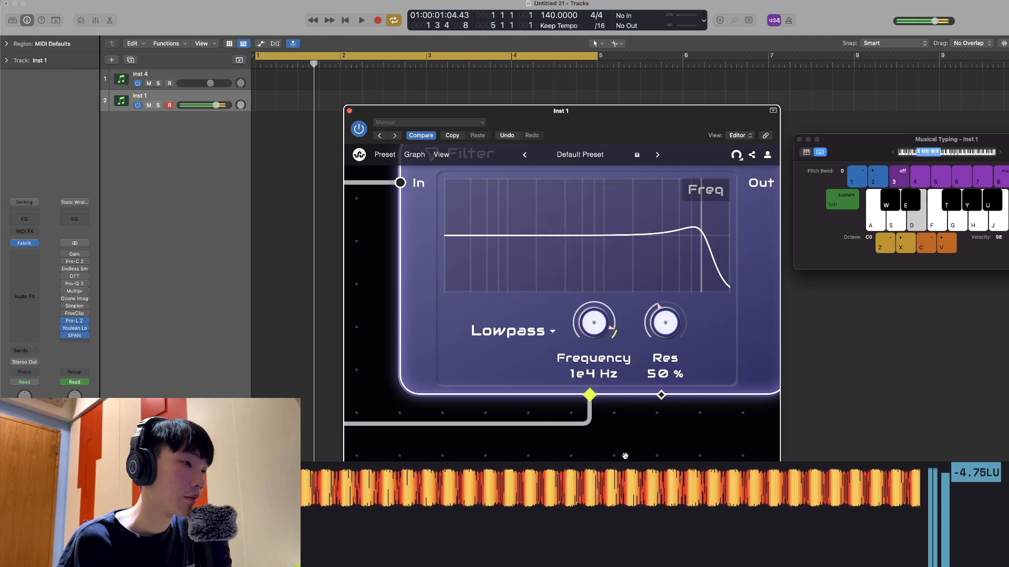
{"action": "scroll", "coordinate": [615, 446], "scroll_direction": "down", "scroll_amount": 10}
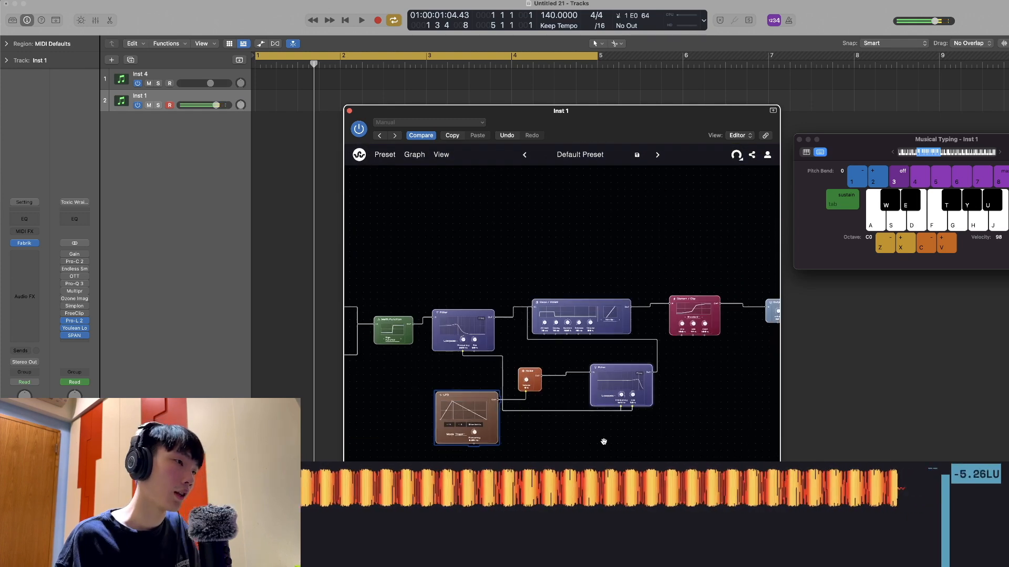
{"action": "key", "text": "d"}
Enable Mono on the Output node and audition low notes
{"action": "left_click_drag", "start_coordinate": [594, 453], "coordinate": [361, 449]}
{"action": "key", "text": "f"}
{"action": "scroll", "coordinate": [502, 396], "scroll_direction": "up", "scroll_amount": 6}
{"action": "left_click_drag", "start_coordinate": [544, 312], "coordinate": [520, 410]}
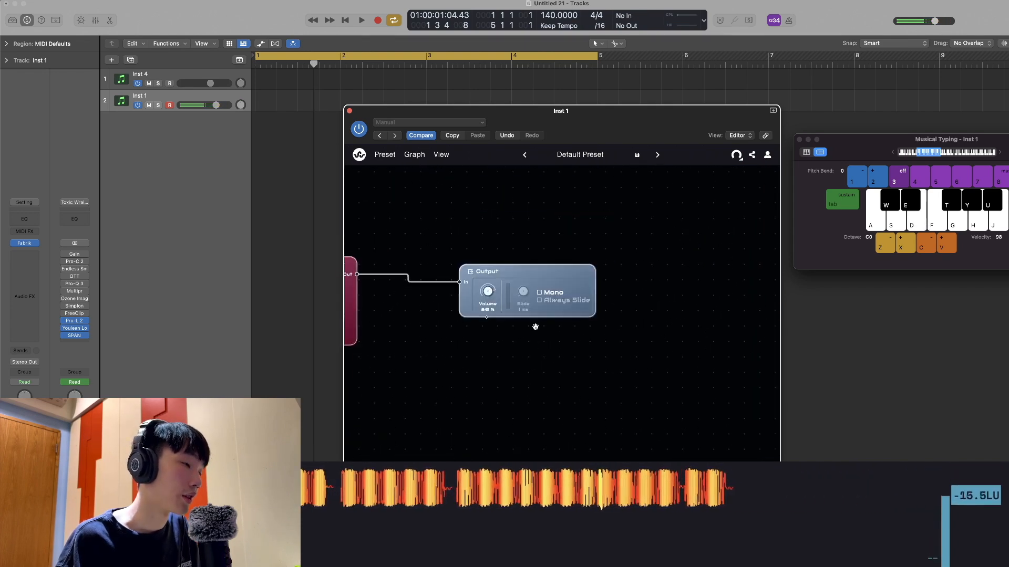
{"action": "left_click", "coordinate": [539, 293]}
{"action": "key", "text": "d"}
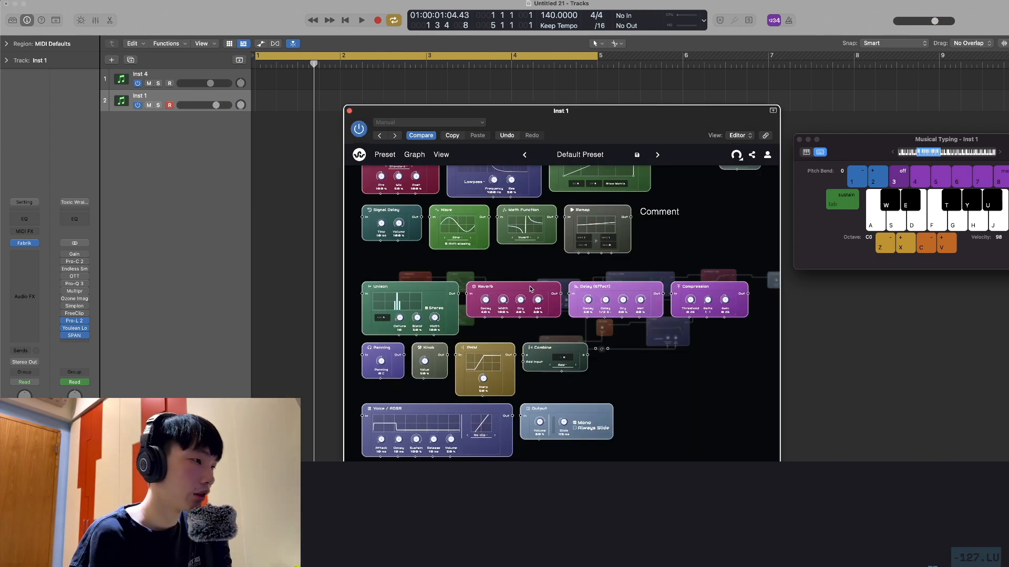
Insert a Reverb node between the Distort / Clip and Output nodes, and close the Overdrive effect's window
{"action": "key", "text": "d"}
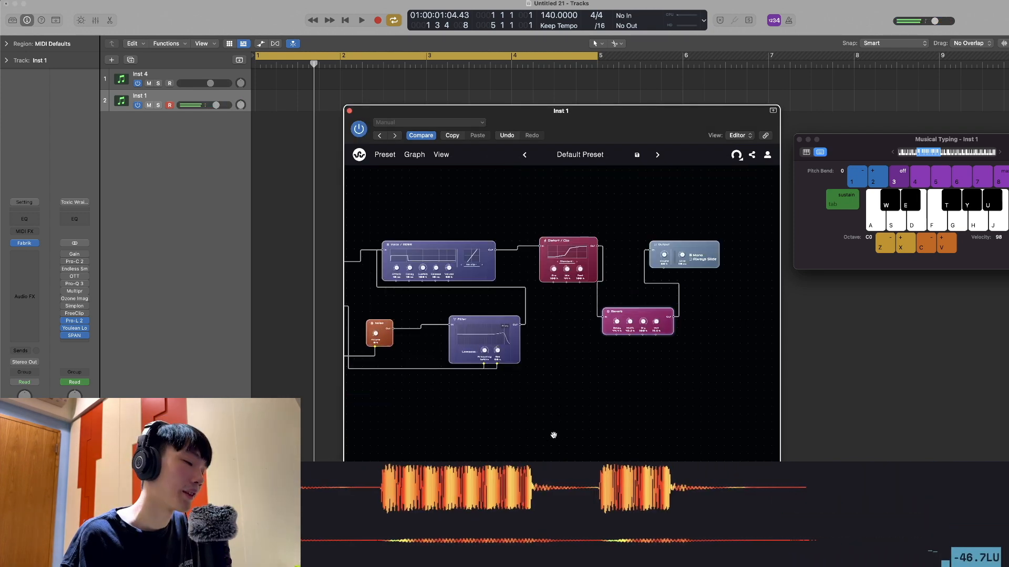
{"action": "left_click_drag", "start_coordinate": [554, 435], "coordinate": [642, 412]}
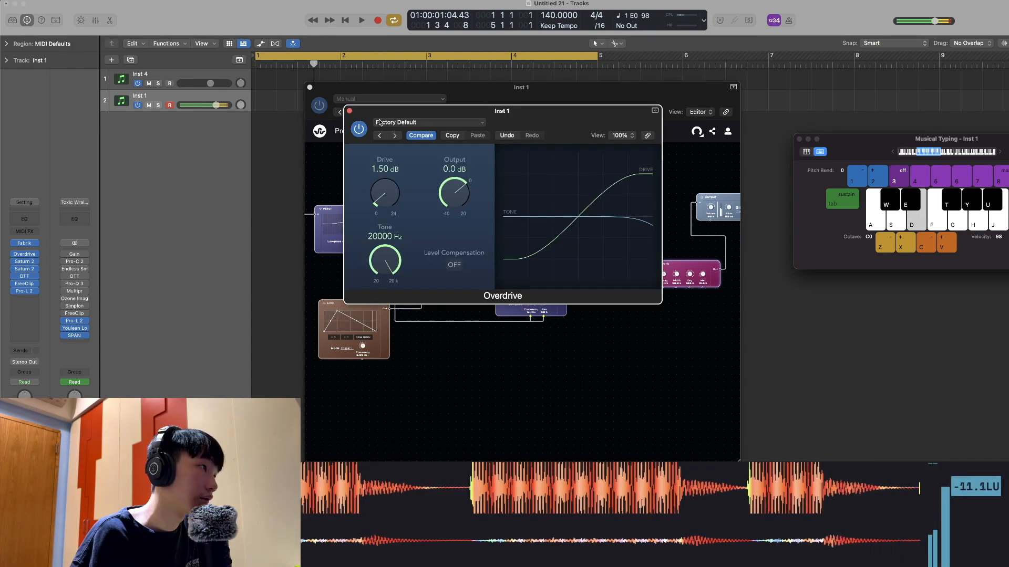
{"action": "left_click", "coordinate": [351, 108]}
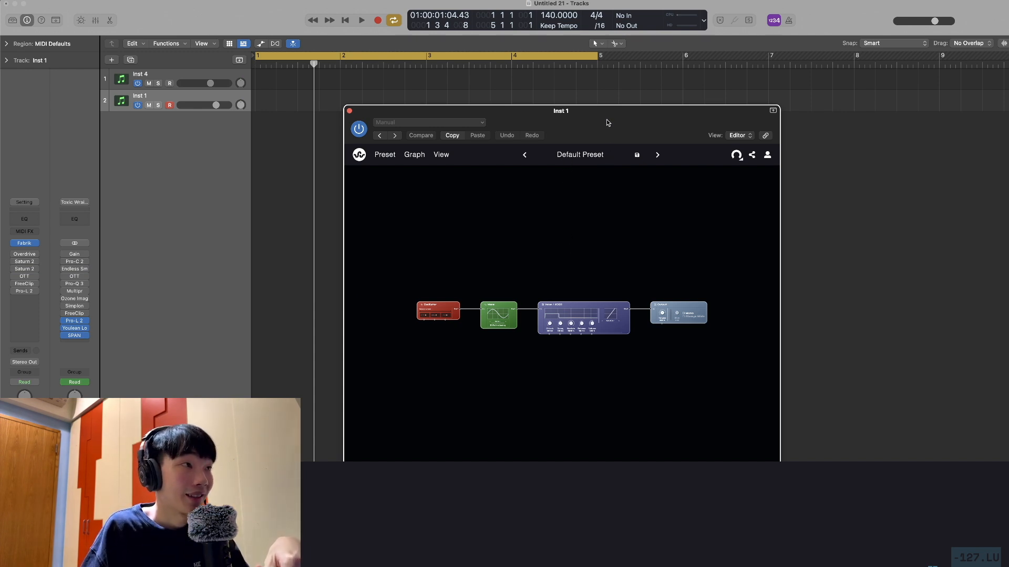
Load the bass preset Angry Walrus from the preset browser and audition it with Musical Typing
{"action": "left_click_drag", "start_coordinate": [607, 123], "coordinate": [584, 115]}
{"action": "left_click", "coordinate": [362, 147]}
{"action": "left_click", "coordinate": [404, 367]}
{"action": "key", "text": "super+k"}
{"action": "key", "text": "d"}
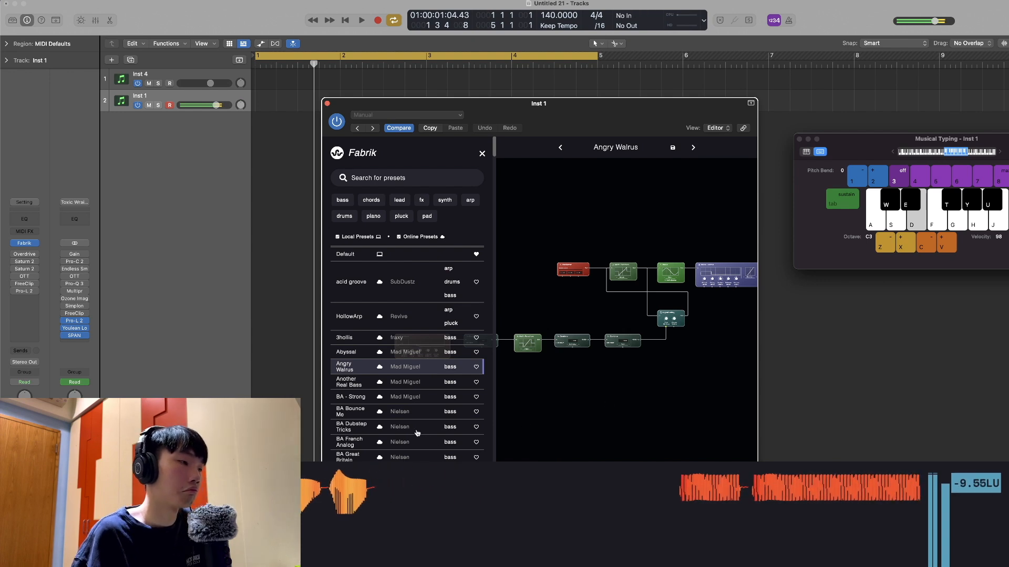
Audition further presets from the browser, including HollowArp, BA Monsta Reece and Better Than Gold
{"action": "left_click", "coordinate": [349, 316]}
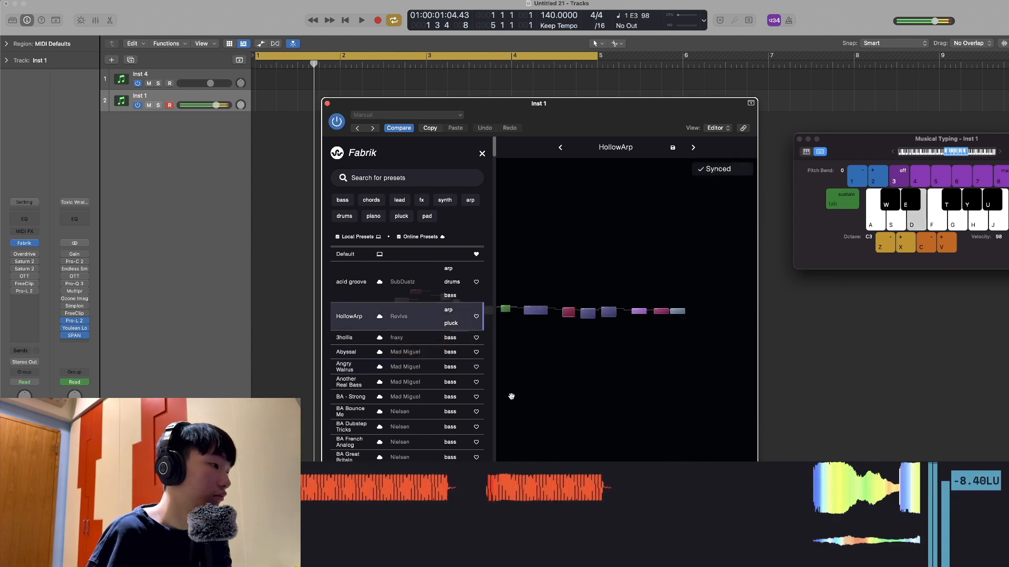
{"action": "scroll", "coordinate": [404, 410], "scroll_direction": "down", "scroll_amount": 3}
{"action": "left_click", "coordinate": [412, 416]}
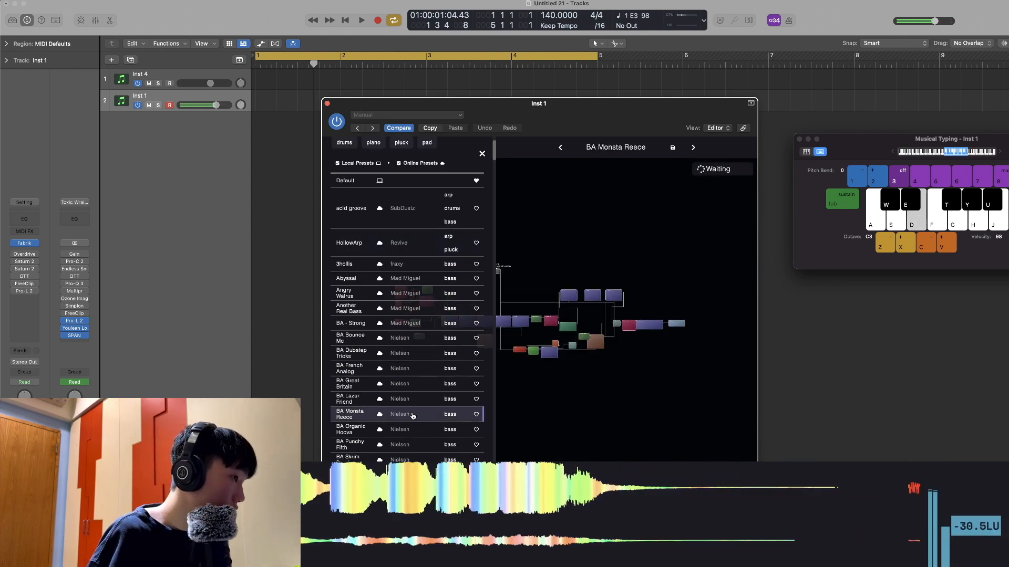
{"action": "scroll", "coordinate": [407, 416], "scroll_direction": "down", "scroll_amount": 6}
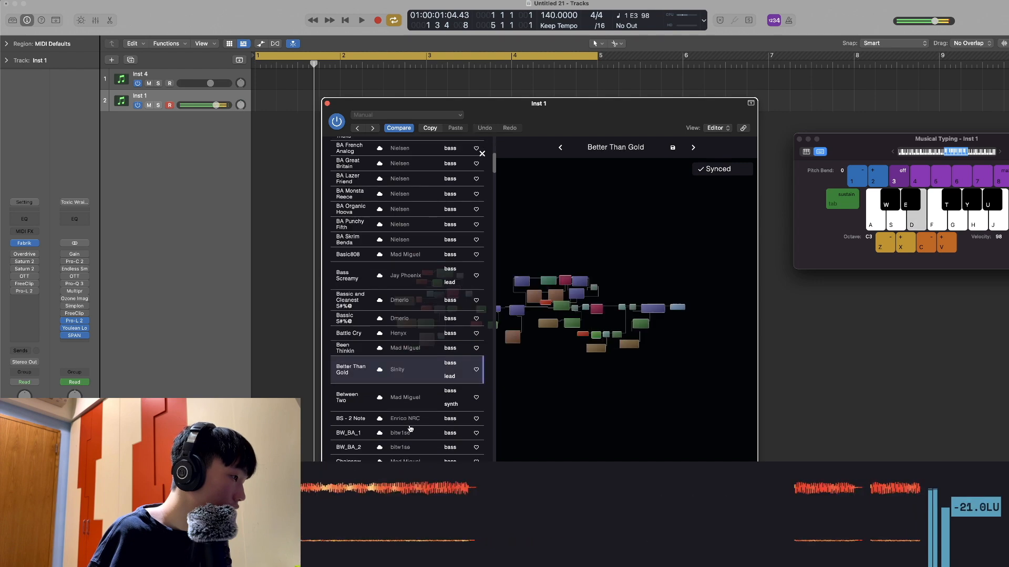
{"action": "key", "text": "d"}
{"action": "key", "text": "d"}
{"action": "key", "text": "f"}
{"action": "key", "text": "f"}
{"action": "key", "text": "d"}
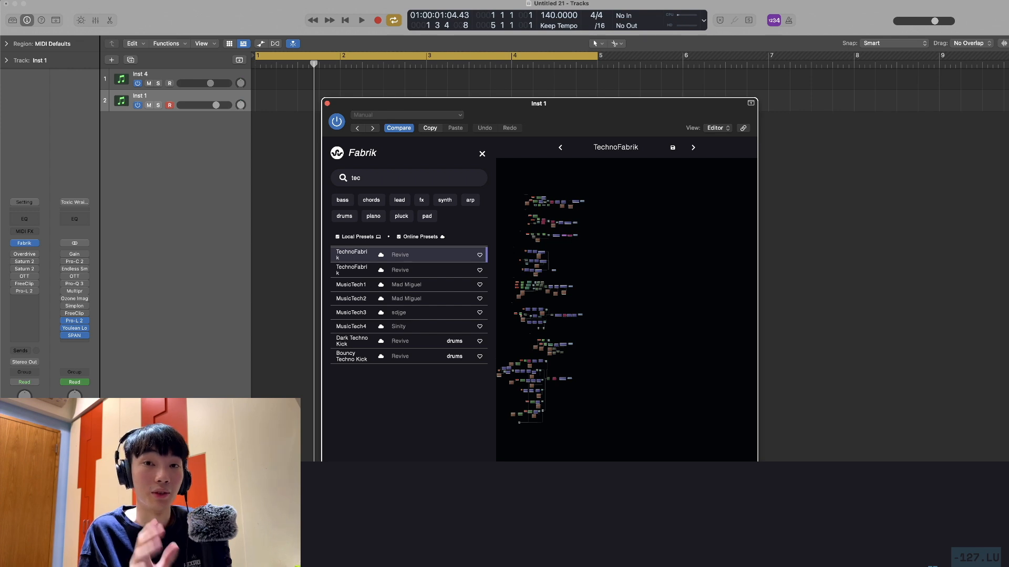
Examine the full node graph of the TechnoFabrik preset
{"action": "left_click_drag", "start_coordinate": [689, 308], "coordinate": [698, 307]}
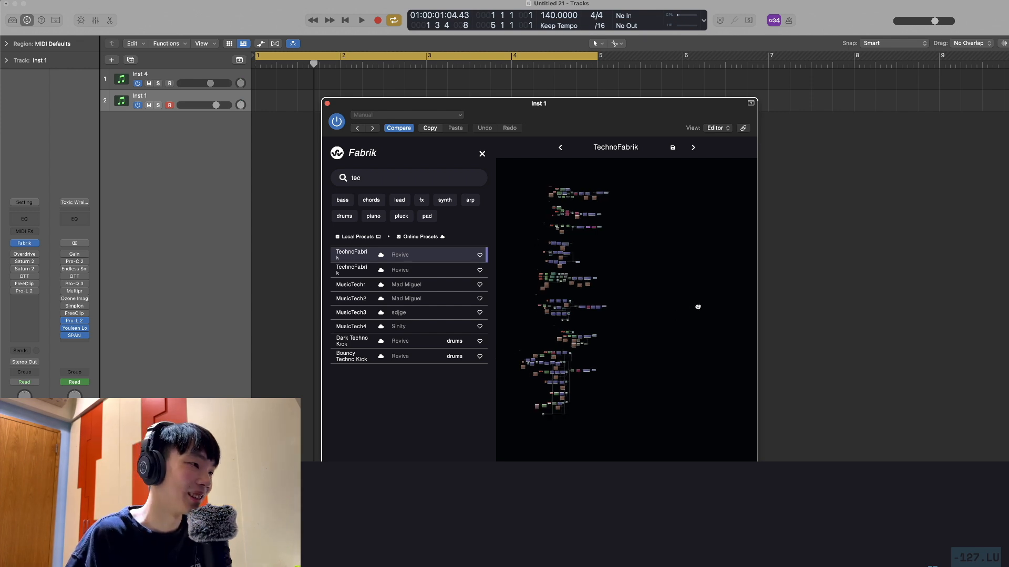
{"action": "scroll", "coordinate": [675, 308], "scroll_direction": "up", "scroll_amount": 2}
{"action": "scroll", "coordinate": [677, 303], "scroll_direction": "left", "scroll_amount": 3}
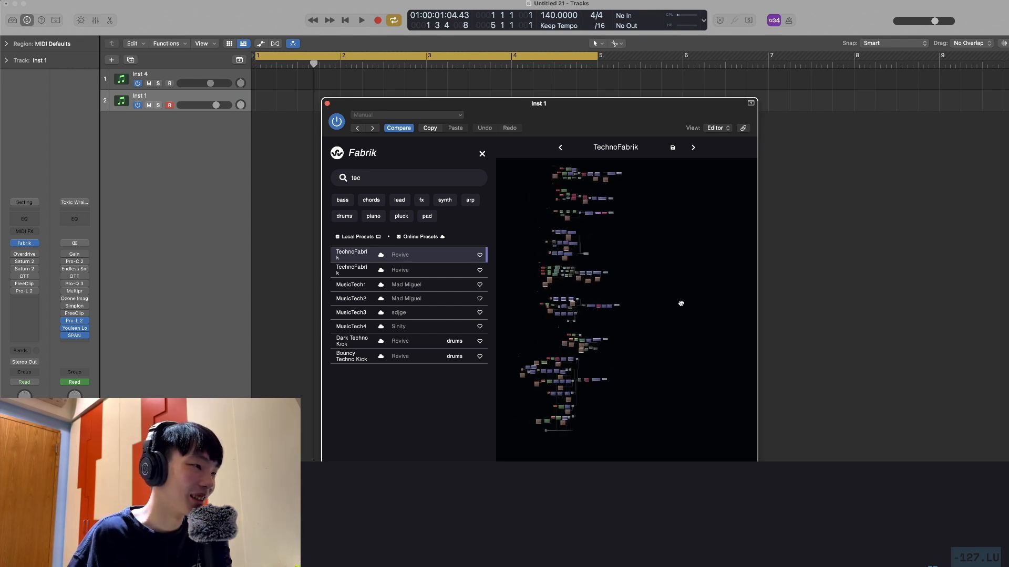
{"action": "scroll", "coordinate": [680, 302], "scroll_direction": "up", "scroll_amount": 2}
{"action": "scroll", "coordinate": [682, 290], "scroll_direction": "left", "scroll_amount": 3}
{"action": "scroll", "coordinate": [680, 284], "scroll_direction": "down", "scroll_amount": 3}
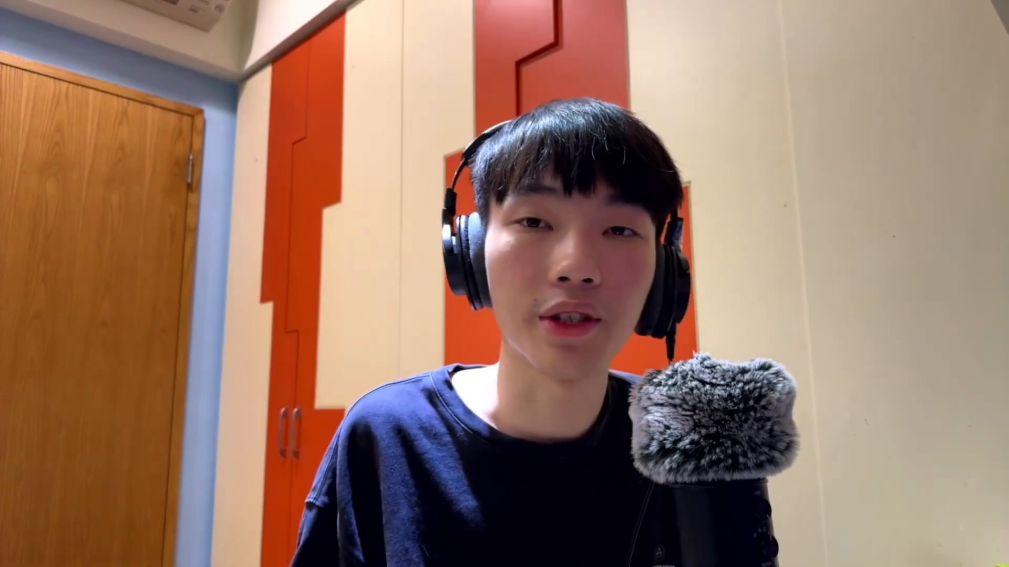